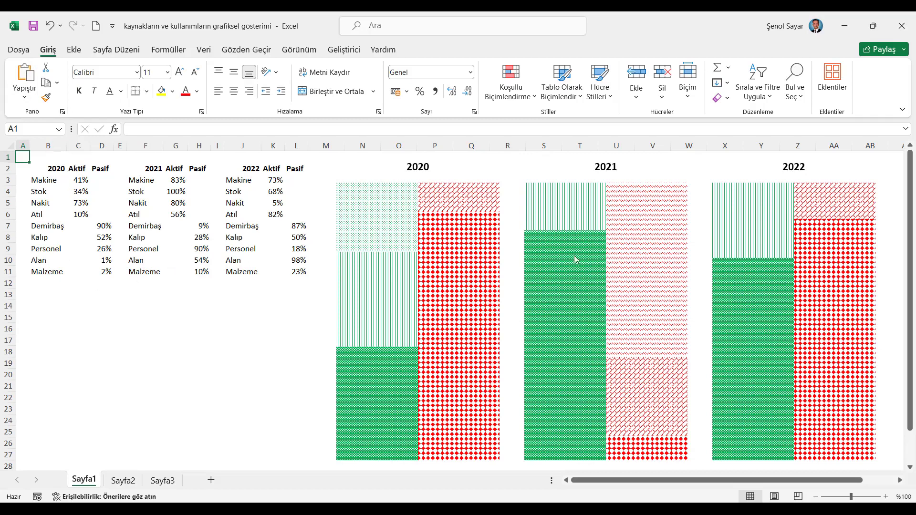
Recalculate the workbook repeatedly to refresh the random percentages and the three yearly charts on Sayfa1.
mouse_move(551, 272)
click(169, 50)
click(784, 74)
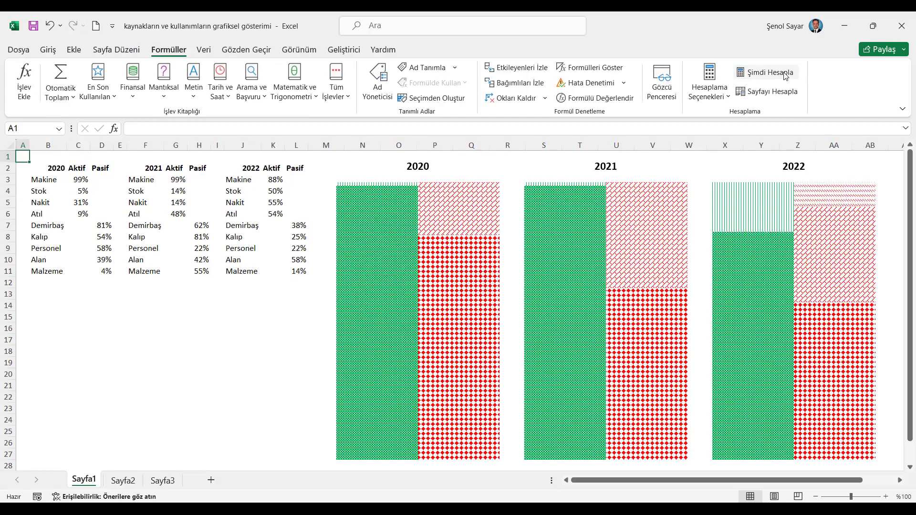
click(784, 74)
click(772, 73)
click(768, 74)
click(769, 74)
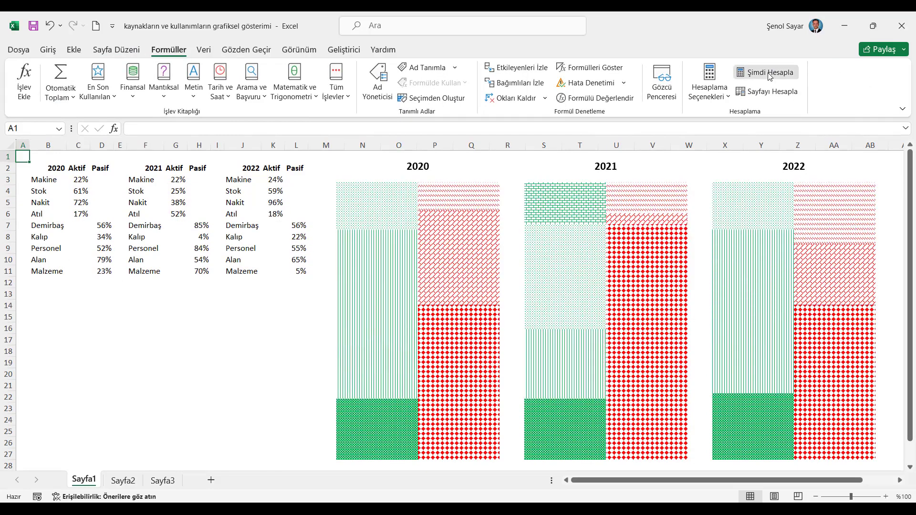
click(769, 74)
click(769, 73)
click(769, 73)
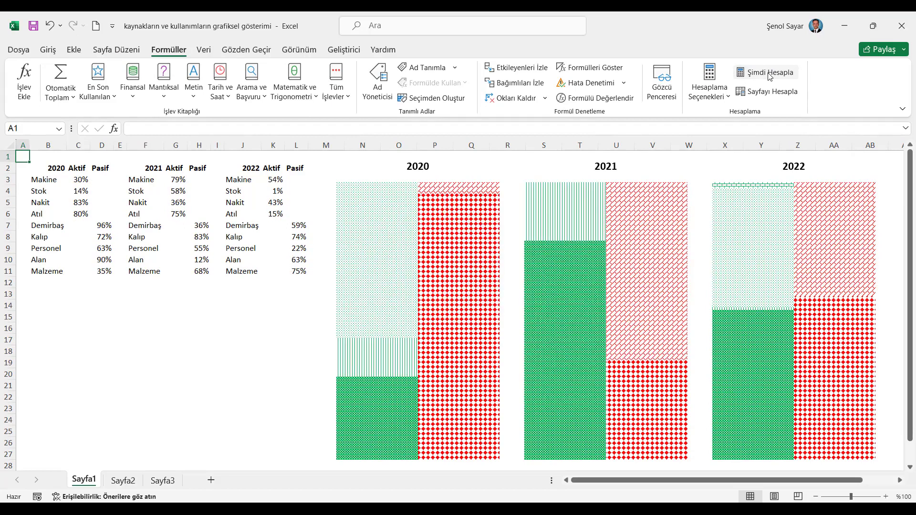
click(769, 74)
click(769, 74)
click(769, 74)
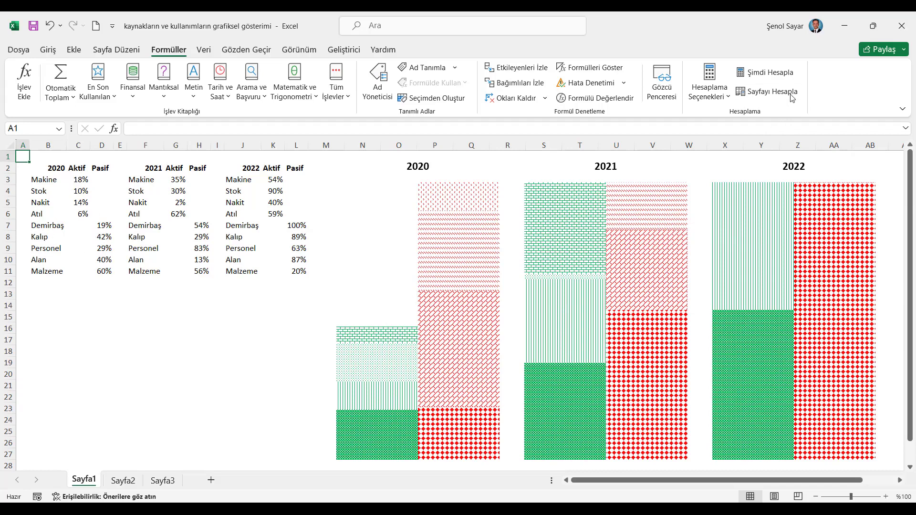
click(768, 73)
click(769, 74)
click(770, 74)
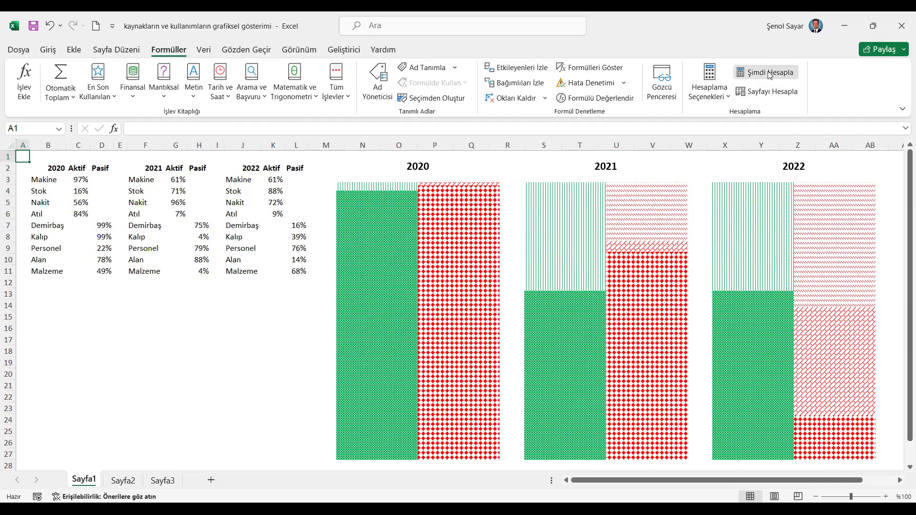
click(770, 73)
click(770, 74)
click(769, 74)
click(770, 74)
click(770, 74)
click(770, 74)
click(769, 74)
click(770, 74)
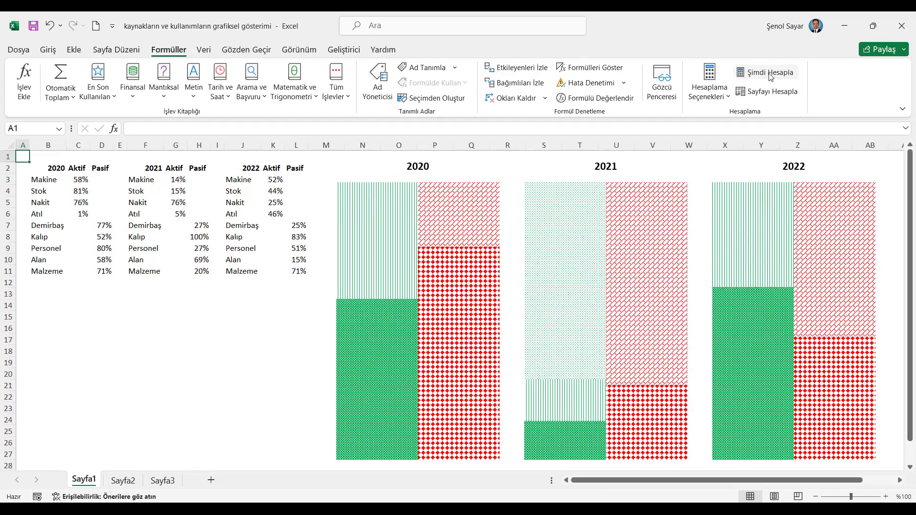
click(770, 74)
click(769, 74)
click(770, 73)
click(770, 74)
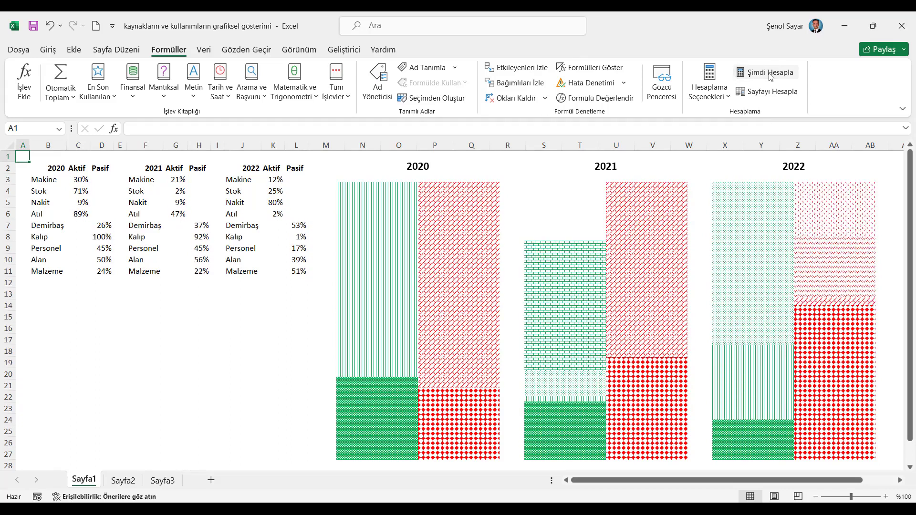
click(770, 74)
Copy the 2020–2022 tables in B2:L11 of Sayfa1 and paste them as values only at B2 on Sayfa2.
drag(52, 169, 301, 273)
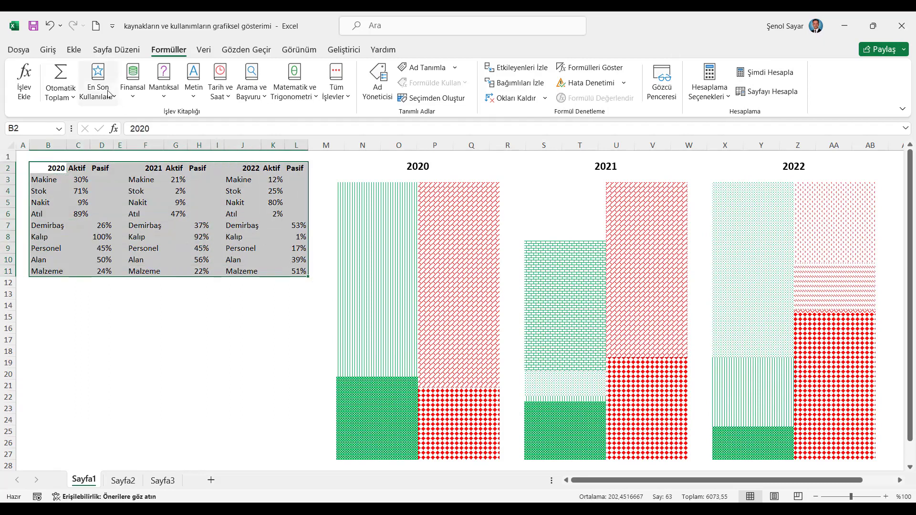
click(48, 49)
click(45, 82)
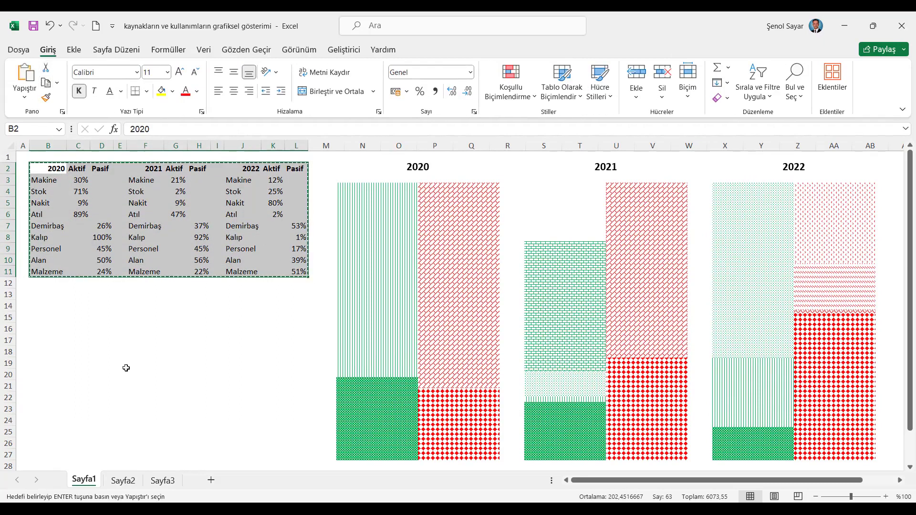
click(121, 480)
right_click(60, 170)
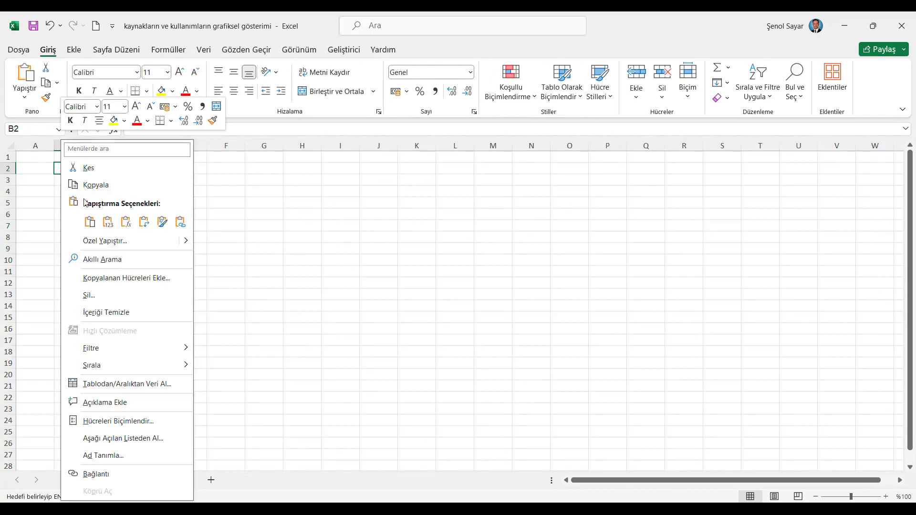
click(110, 241)
click(43, 205)
click(42, 214)
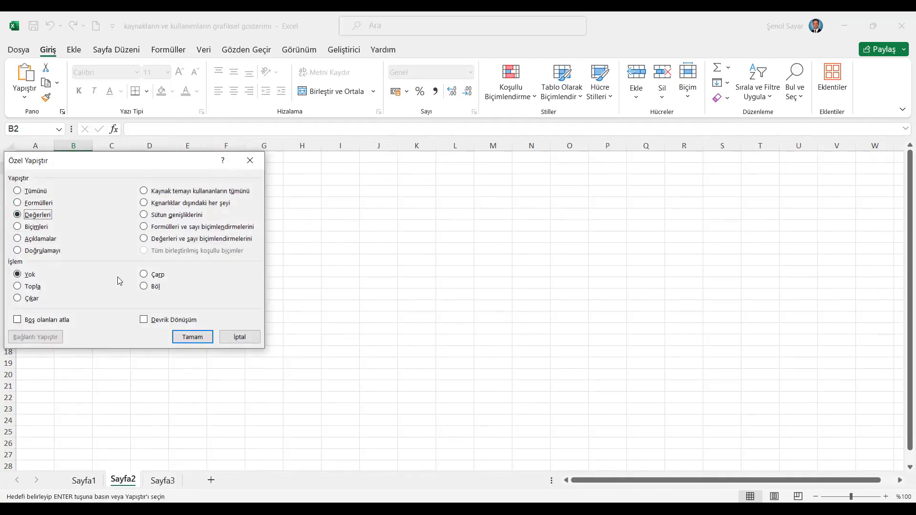
click(180, 334)
Apply the copied tables' formats to the pasted data starting at B2.
right_click(71, 172)
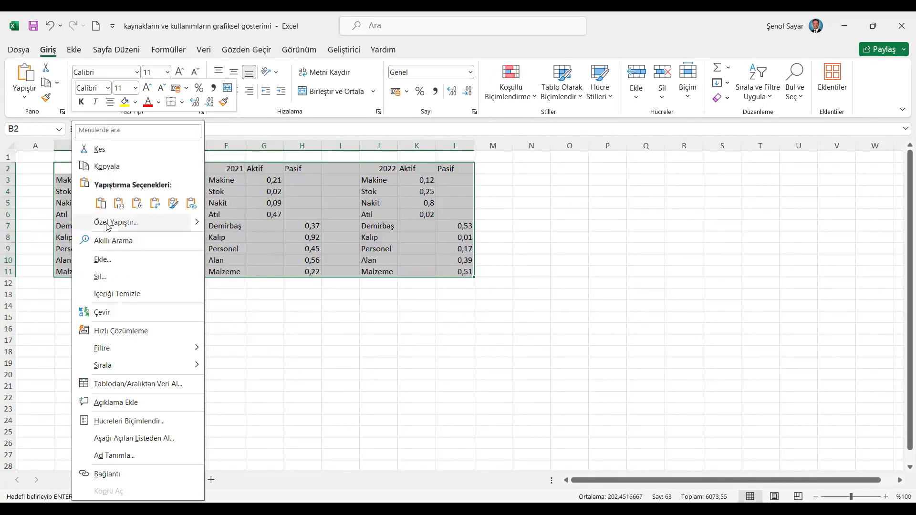
click(114, 222)
click(36, 210)
click(190, 321)
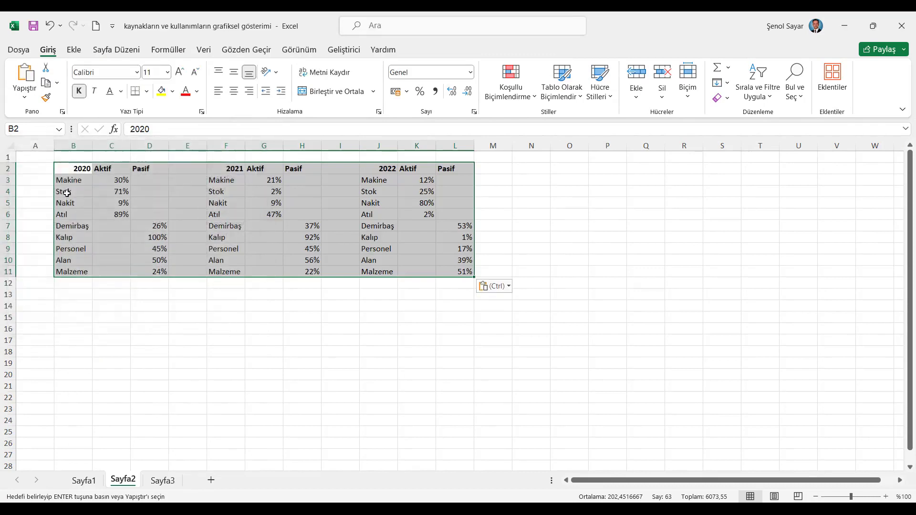
Autofit all column widths on Sayfa2 and narrow the empty separator columns E and I.
click(11, 146)
double_click(54, 146)
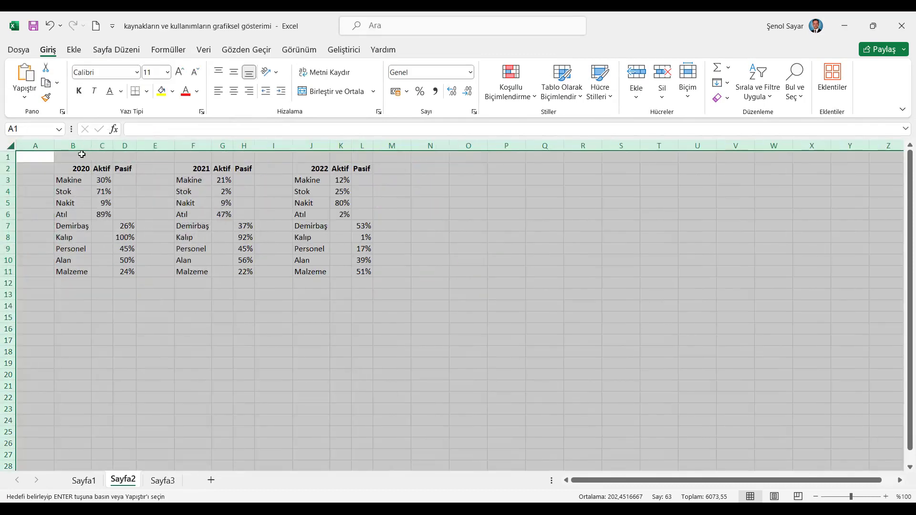
click(155, 145)
ctrl+click(275, 145)
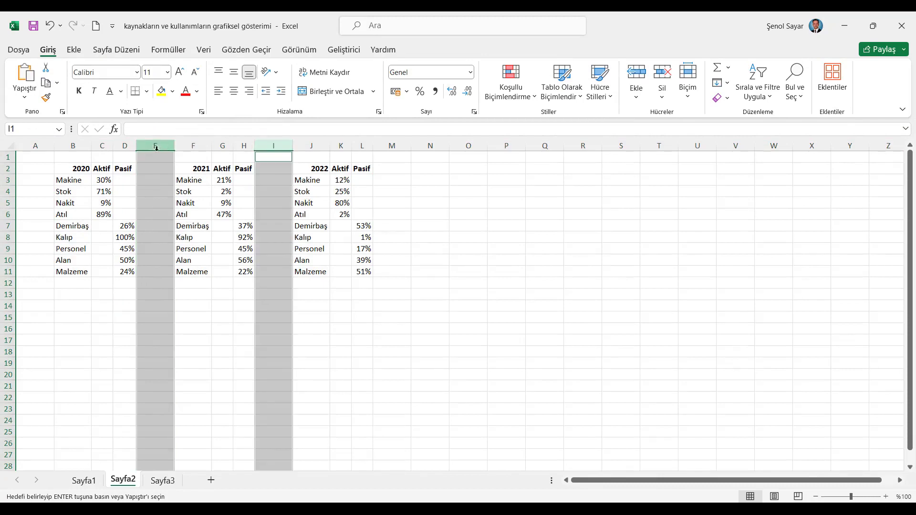
drag(175, 146, 149, 149)
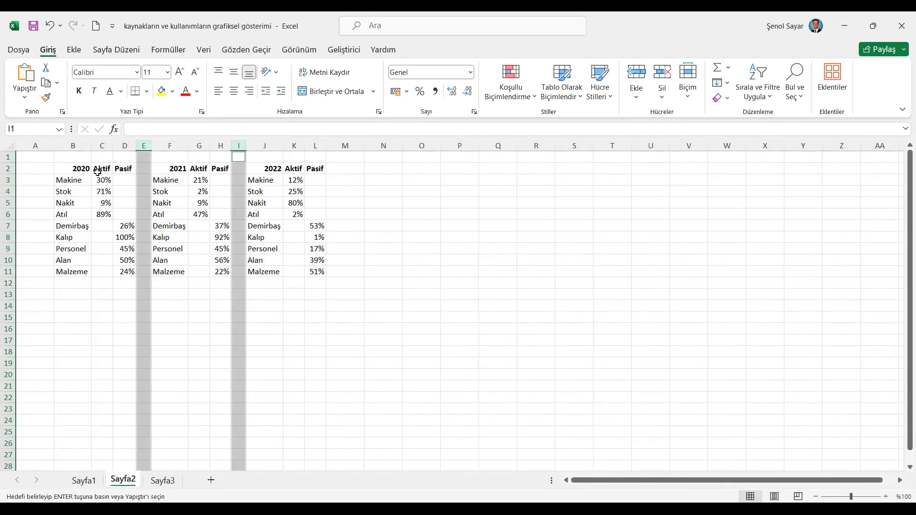
Insert a 2-D stacked column chart from B2:D11, then place it beside the tables and make it taller and narrower.
click(71, 169)
drag(71, 169, 128, 272)
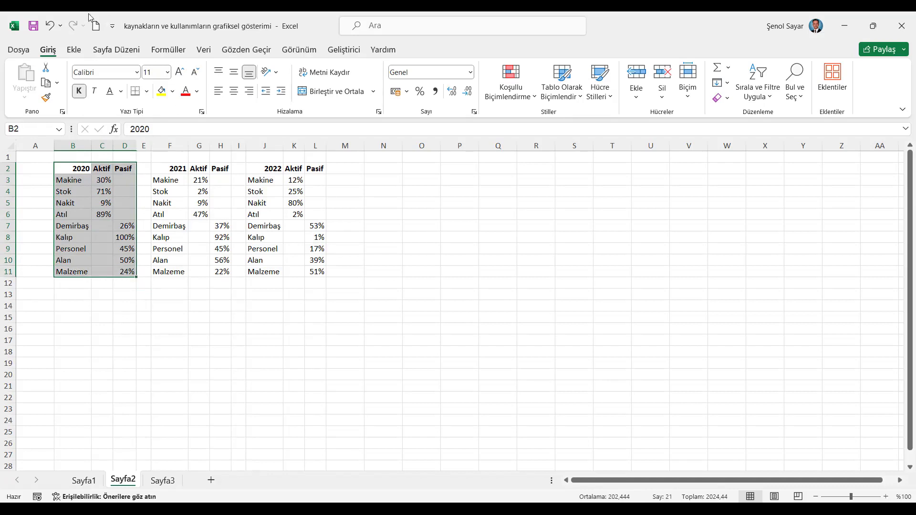
click(73, 49)
click(364, 70)
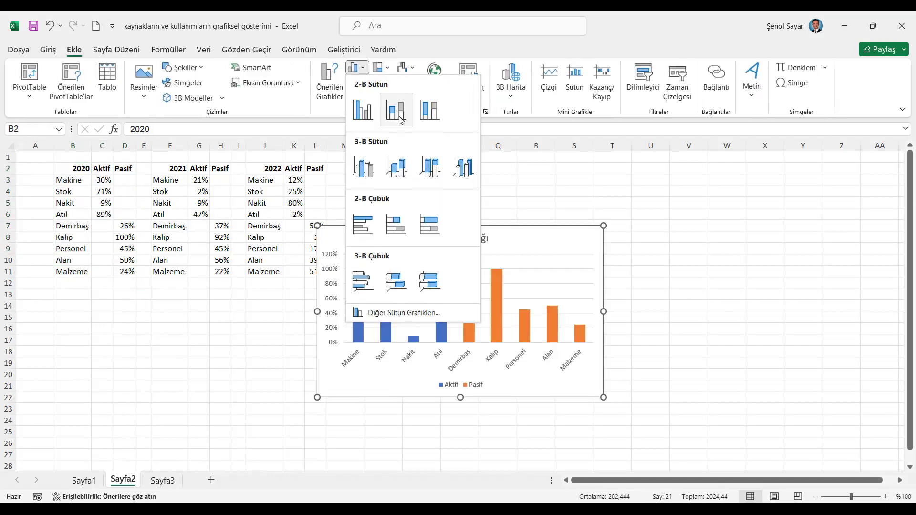
click(400, 118)
drag(408, 226, 447, 166)
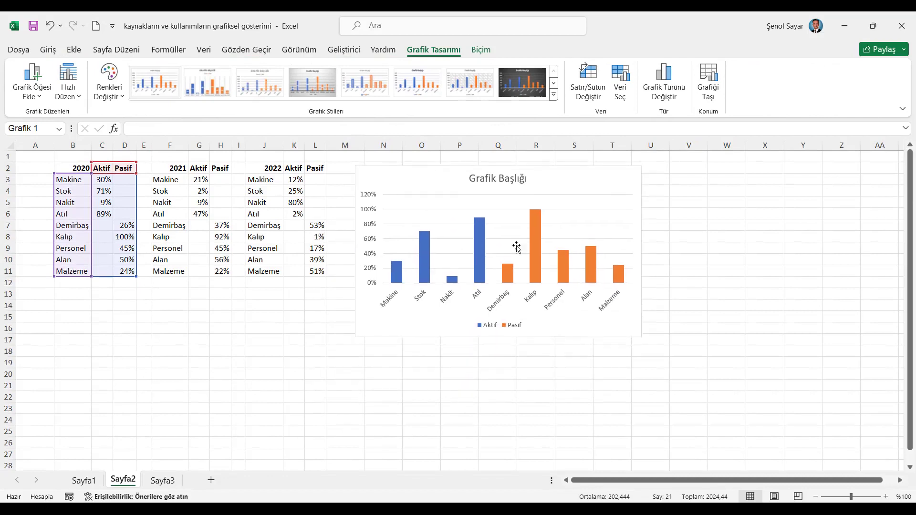
drag(642, 338, 610, 424)
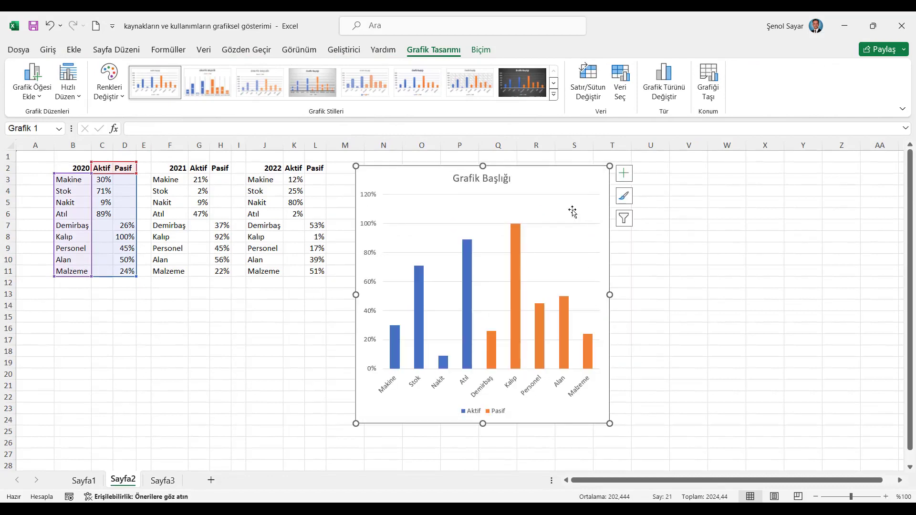
Switch the chart's rows and columns so Aktif and Pasif form the two stacked columns, and delete the legend.
click(591, 98)
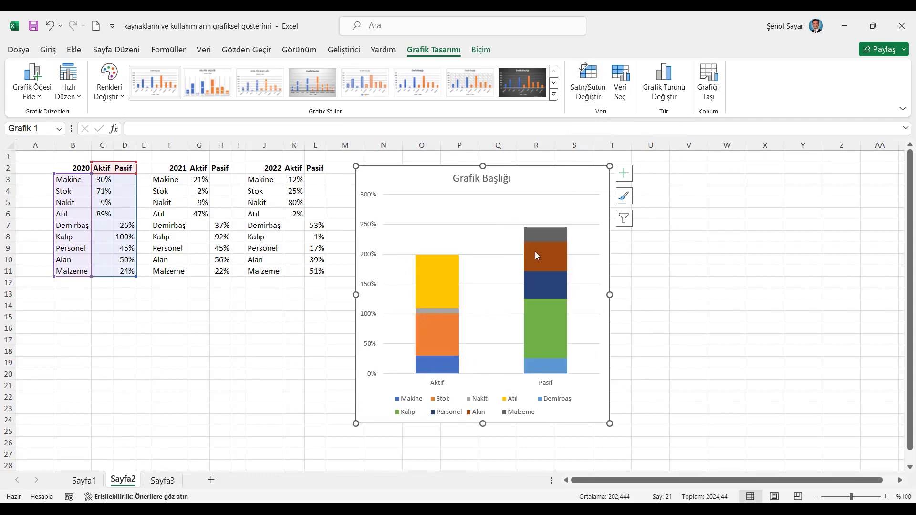
click(469, 407)
key(Delete)
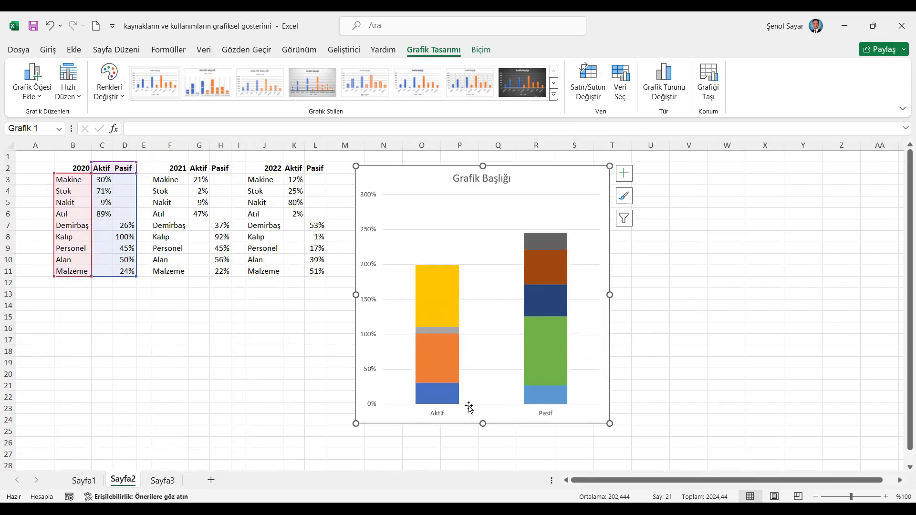
Set the vertical axis bounds of the chart to a minimum of 0 and a maximum of 1.
right_click(372, 236)
click(424, 383)
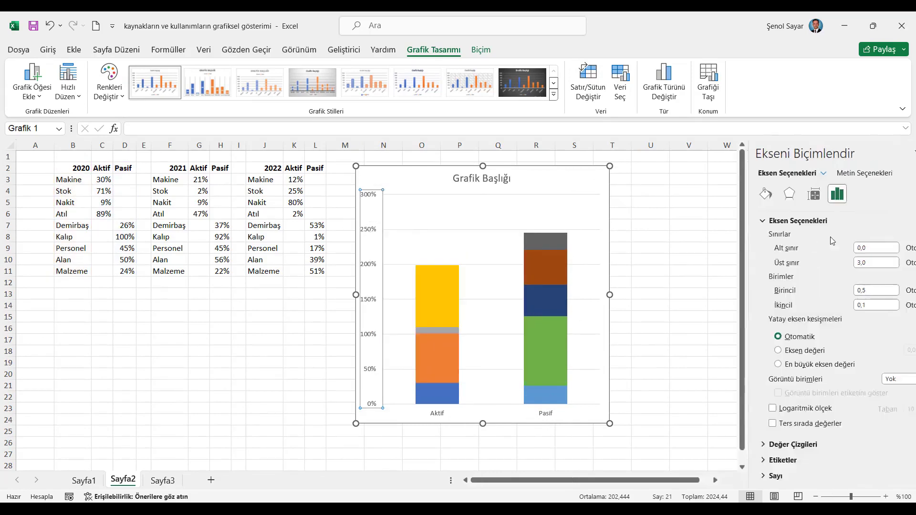
click(835, 246)
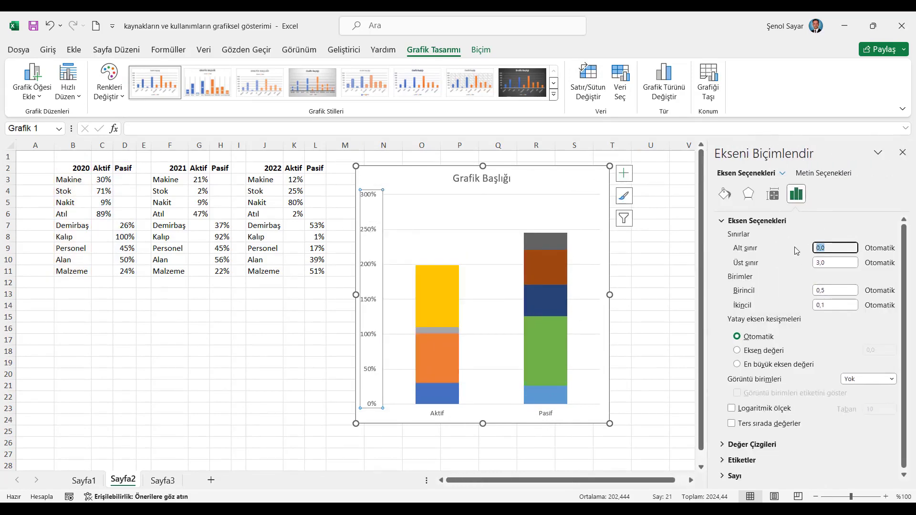
text(0)
click(838, 263)
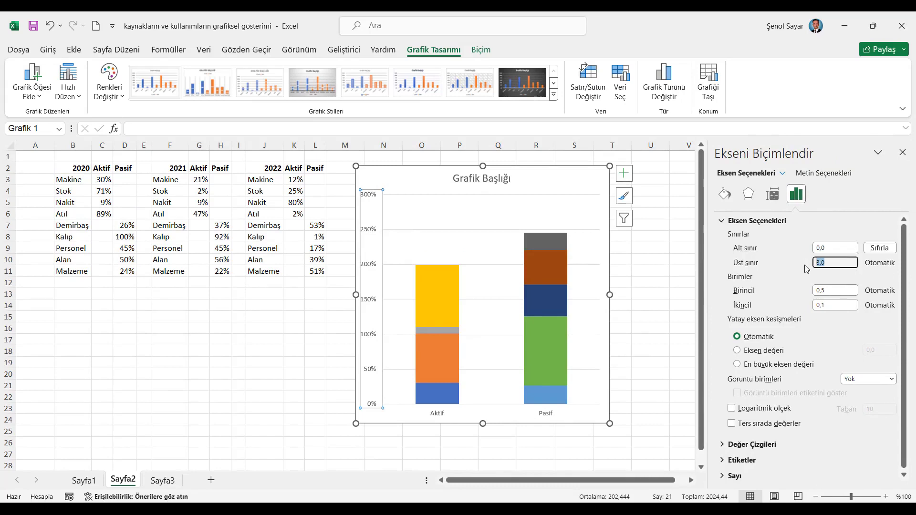
text(1)
click(835, 248)
click(903, 153)
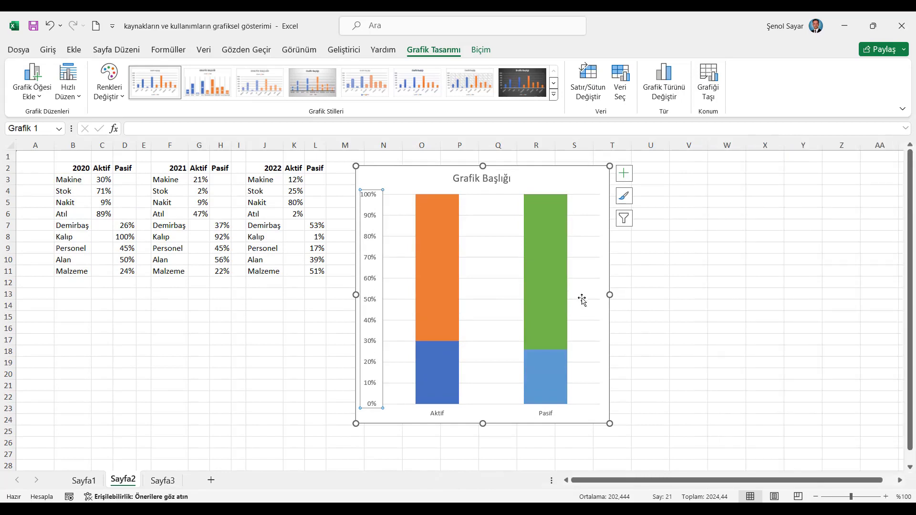
Narrow the chart and delete its vertical axis and chart title.
drag(610, 295, 560, 294)
click(372, 252)
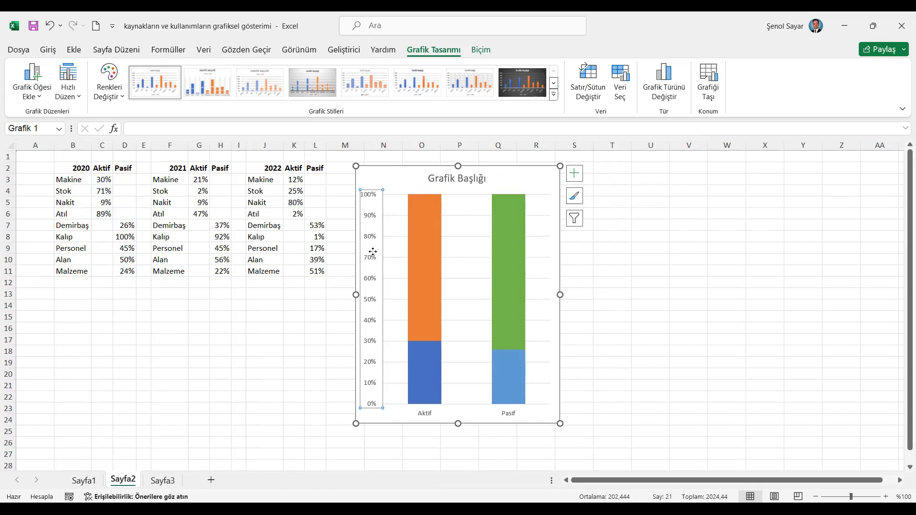
key(Delete)
click(467, 183)
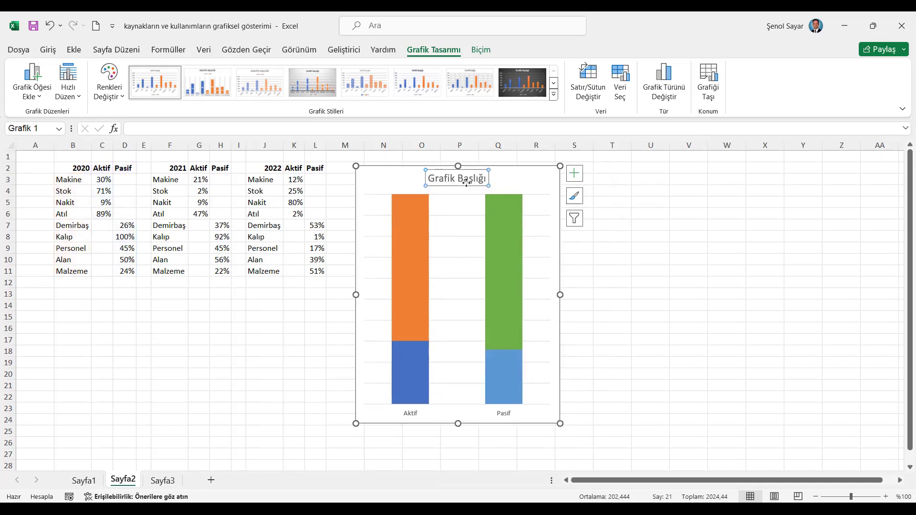
key(Delete)
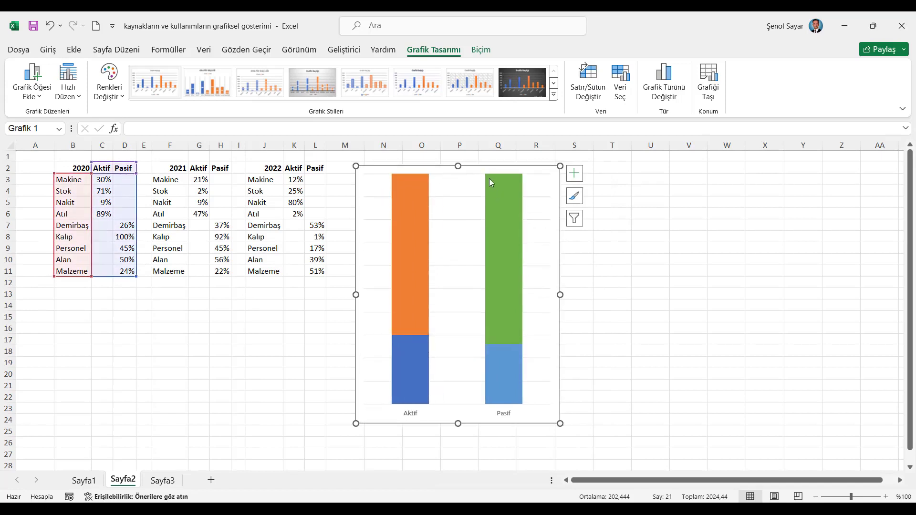
Shift the chart closer to the tables, extend it down to about row 27, and narrow it to end in column P.
drag(489, 168, 477, 166)
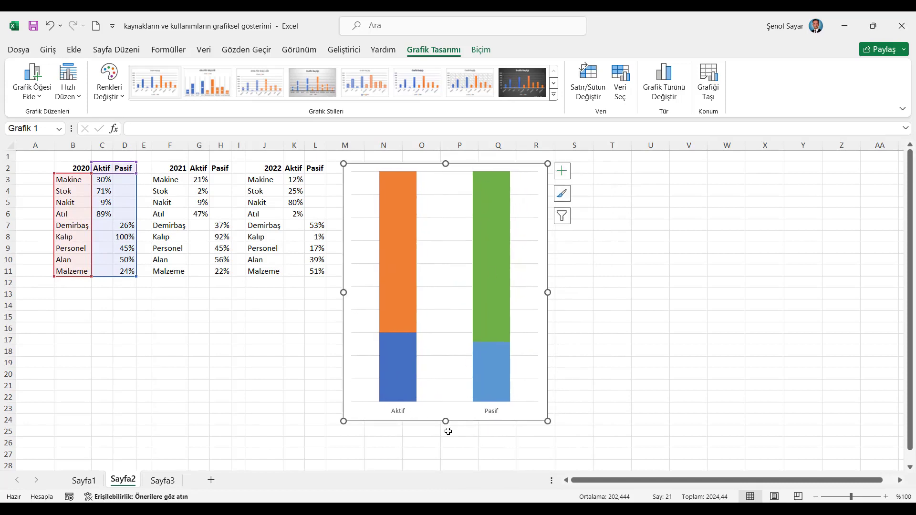
drag(445, 429, 434, 462)
drag(547, 310, 482, 310)
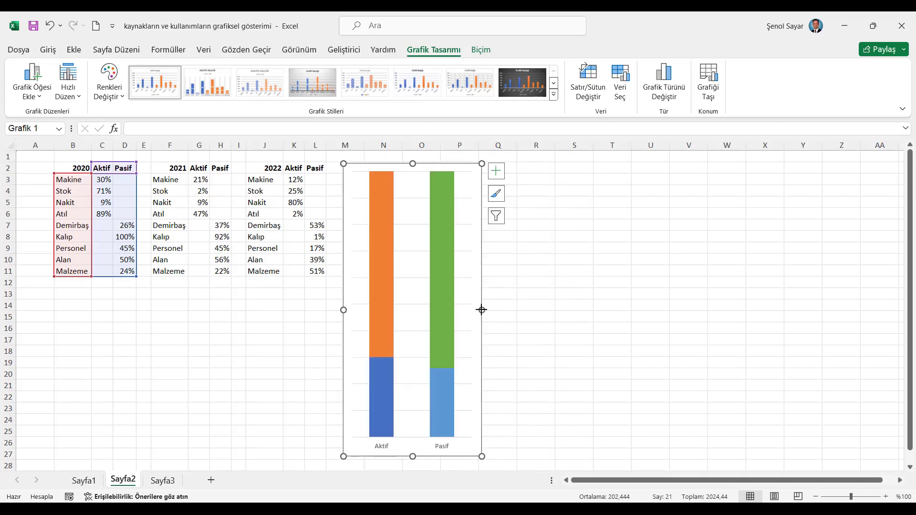
Make the Aktif and Pasif category axis labels bold and one font size larger.
click(452, 451)
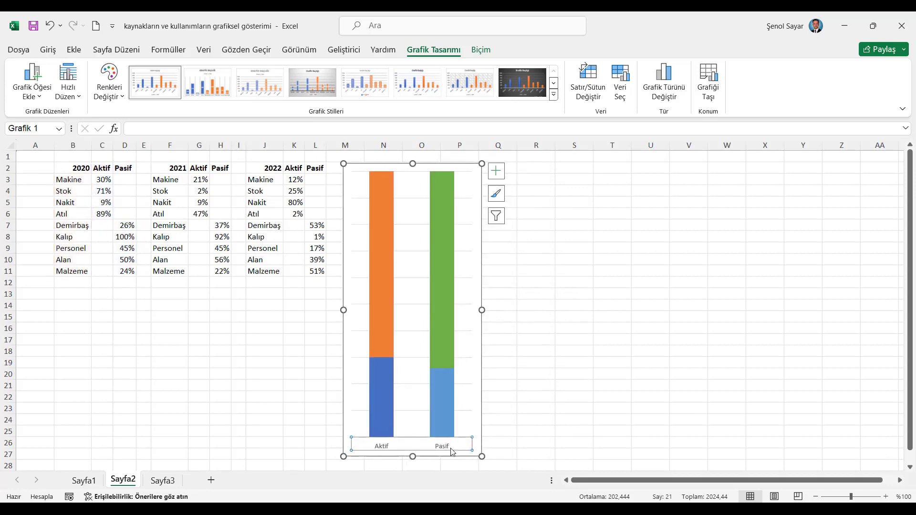
click(48, 49)
click(80, 90)
click(180, 71)
Nudge the chart into place near column M and widen it to end in column Q.
mouse_move(373, 165)
mouse_down()
mouse_move(363, 162)
mouse_move(377, 160)
mouse_up()
drag(485, 452, 503, 457)
drag(502, 332, 507, 333)
Set the data series gap width to 0% so the Aktif and Pasif columns touch.
right_click(459, 315)
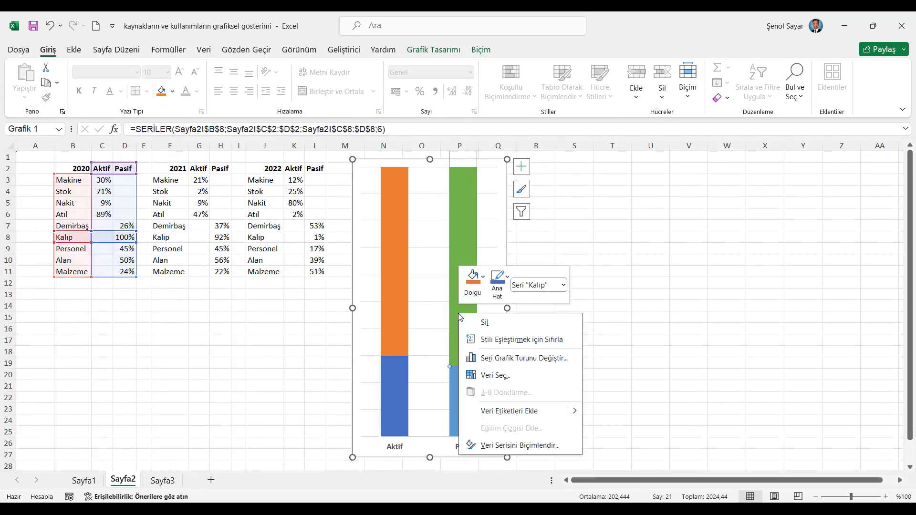
click(520, 445)
click(863, 296)
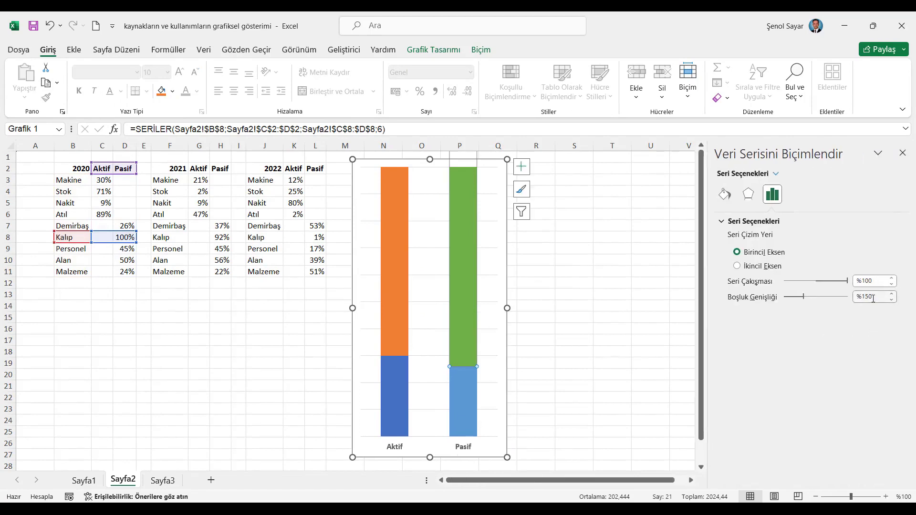
text(0)
click(866, 281)
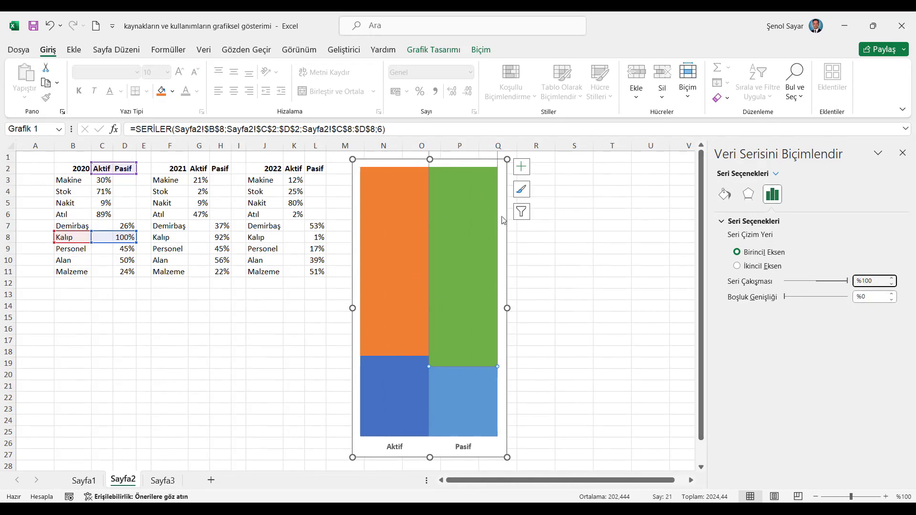
Narrow the chart slightly to end near the middle of column Q and close the formatting options.
drag(506, 308, 497, 308)
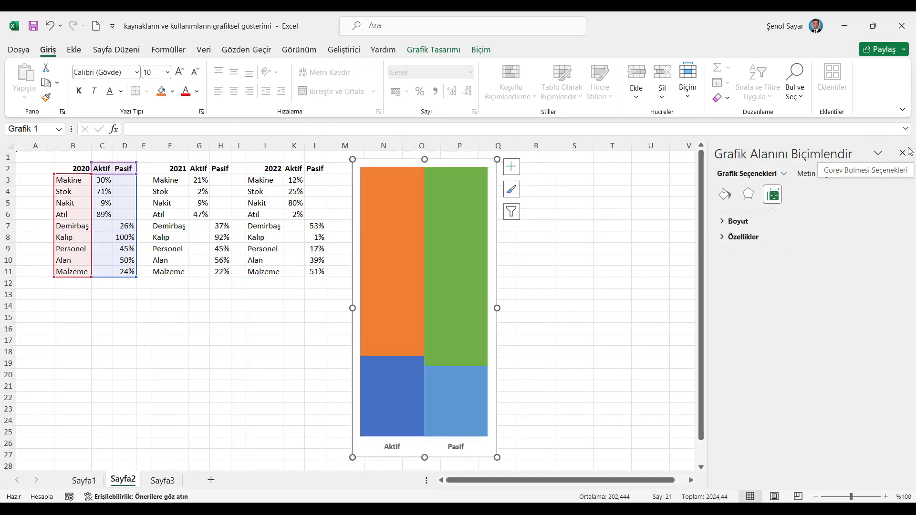
click(902, 153)
Review the chart's source data range and its full list of series from Makine to Malzeme.
right_click(405, 288)
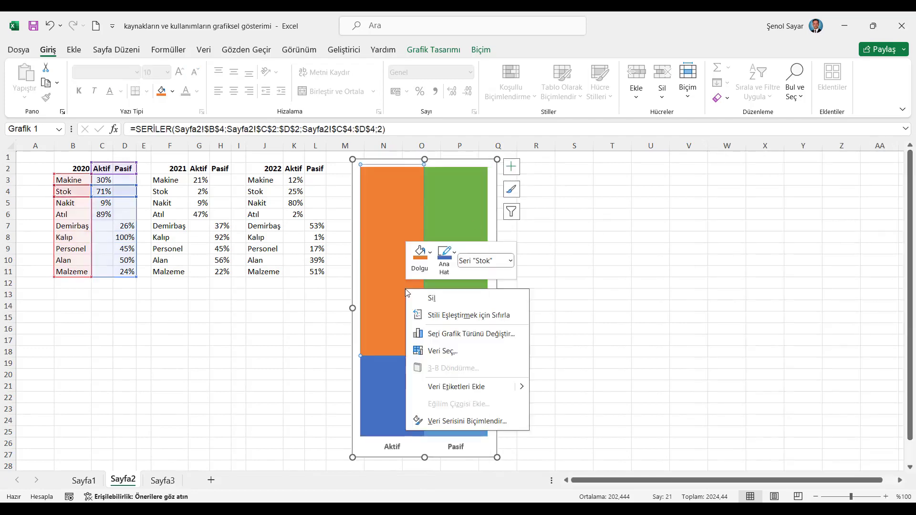
click(443, 350)
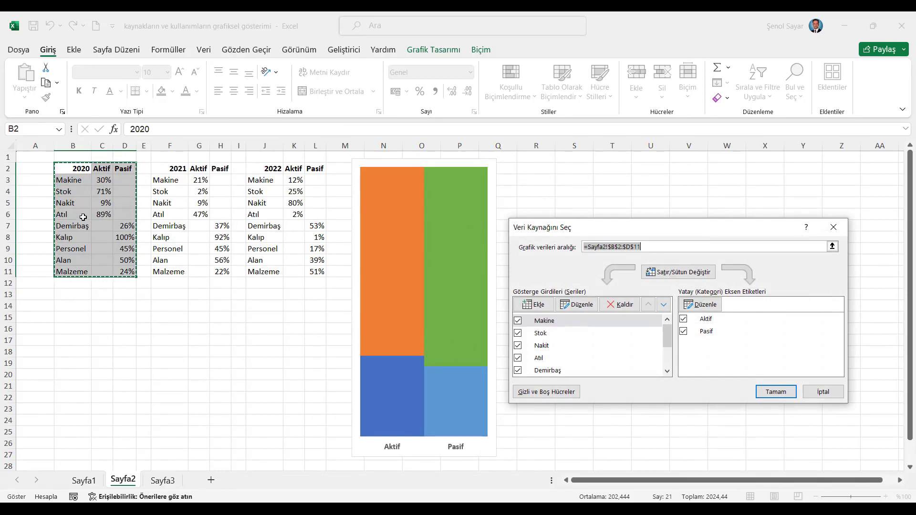
click(667, 371)
click(668, 372)
click(667, 372)
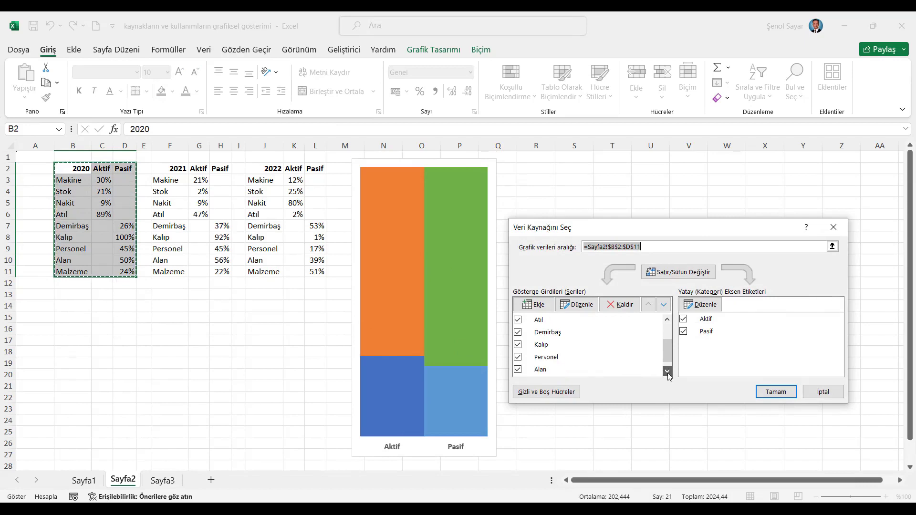
click(668, 371)
click(669, 374)
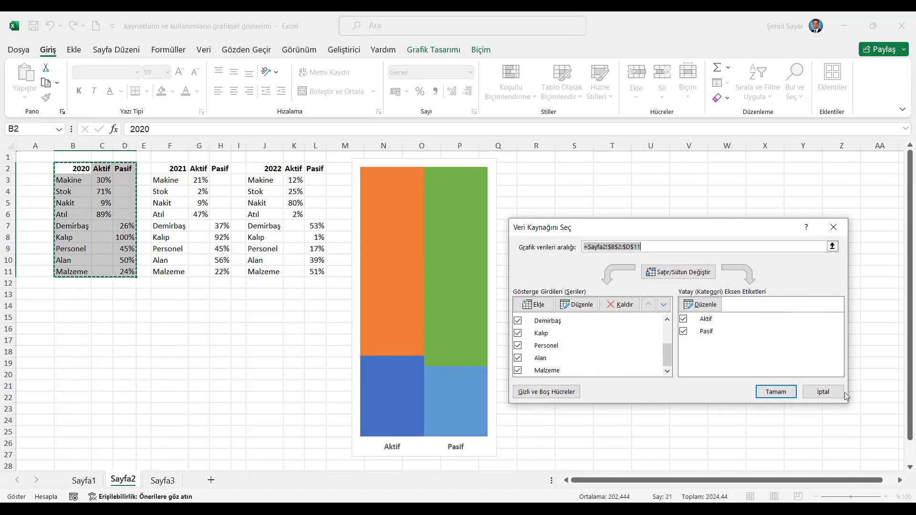
click(774, 391)
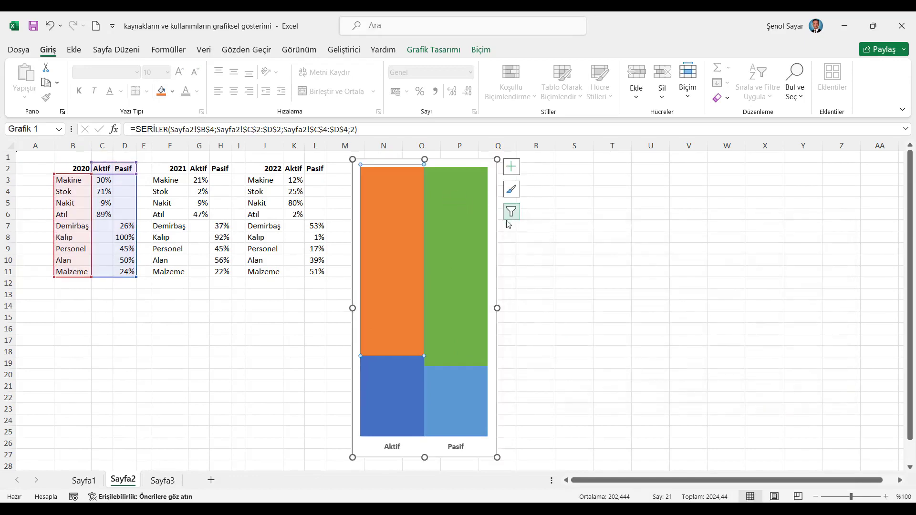
Nudge the chart into place beside the tables and enlarge it to end near the far edge of column Q, around row 28.
drag(496, 228, 493, 228)
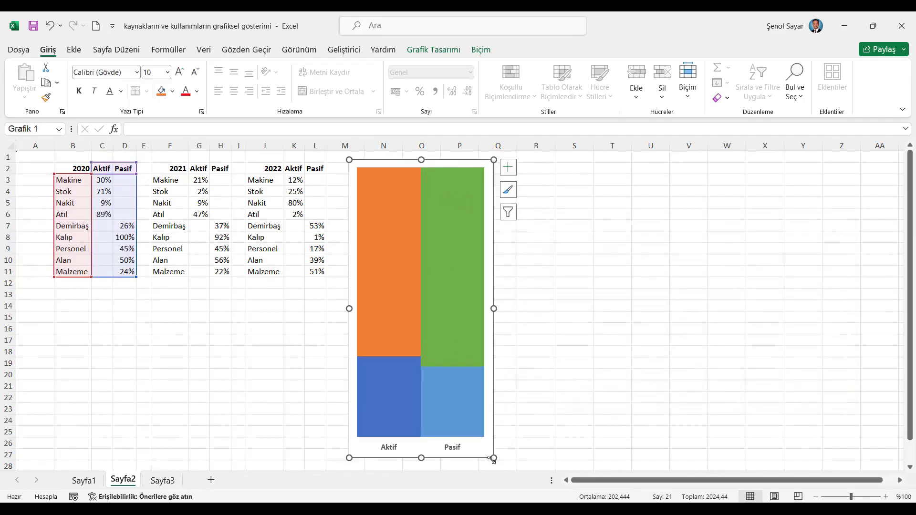
drag(494, 397, 494, 394)
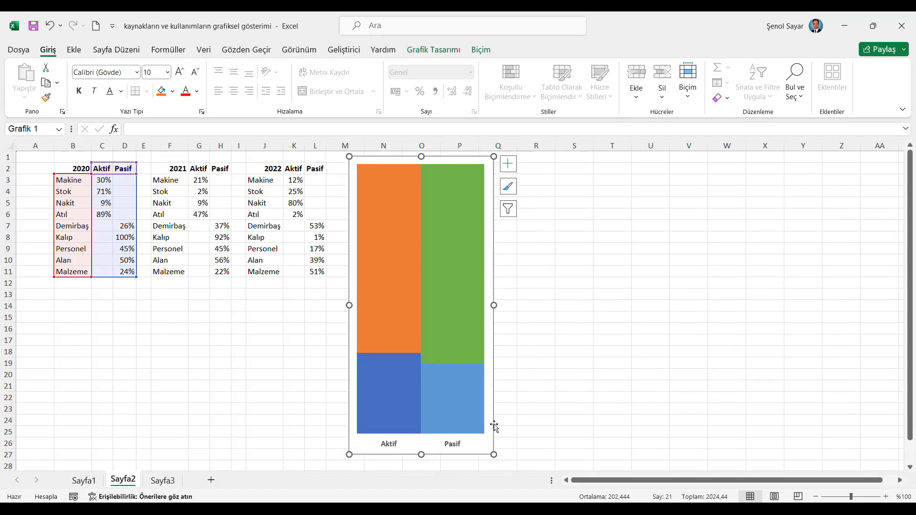
drag(495, 456, 510, 465)
drag(509, 391, 511, 384)
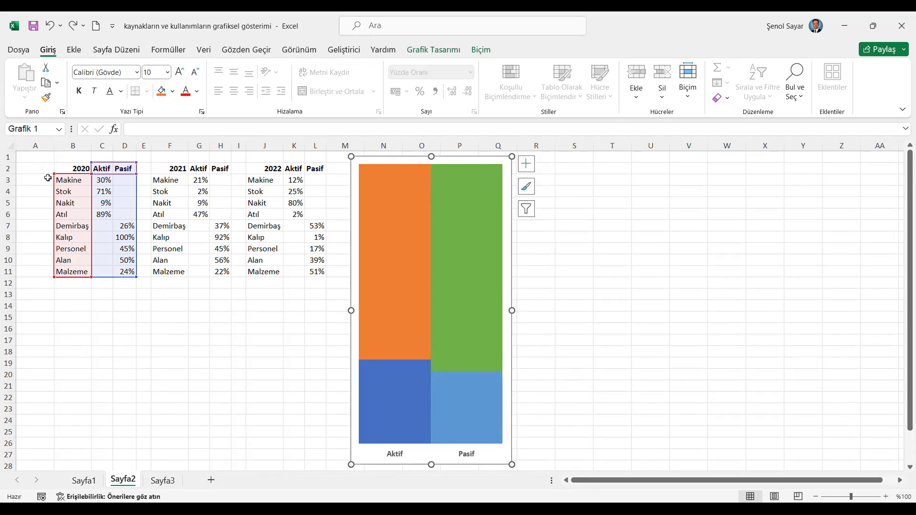
Set the 2020 Aktif value for Makine to 100% and the values for Stok, Nakit and Atıl to 1%.
click(112, 183)
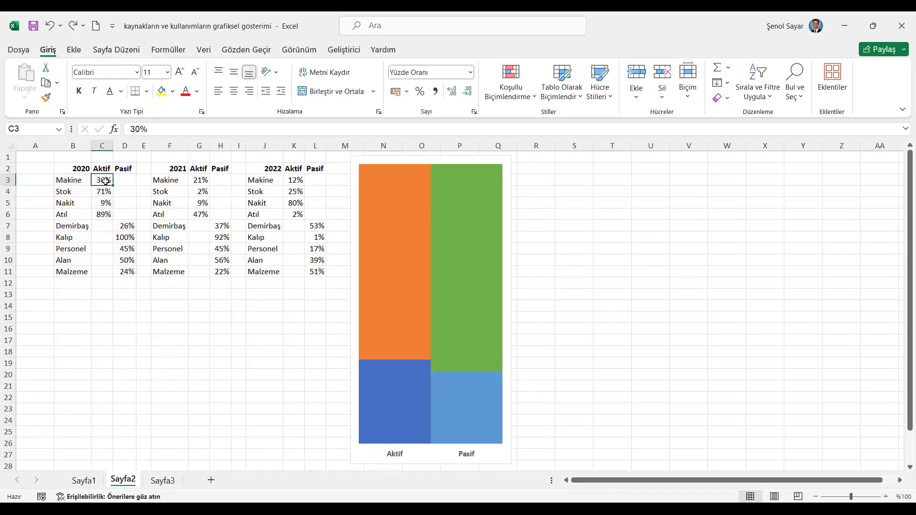
text(100)
key(Return)
text(0)
key(Return)
drag(106, 189, 104, 214)
key(ctrl+d)
click(100, 181)
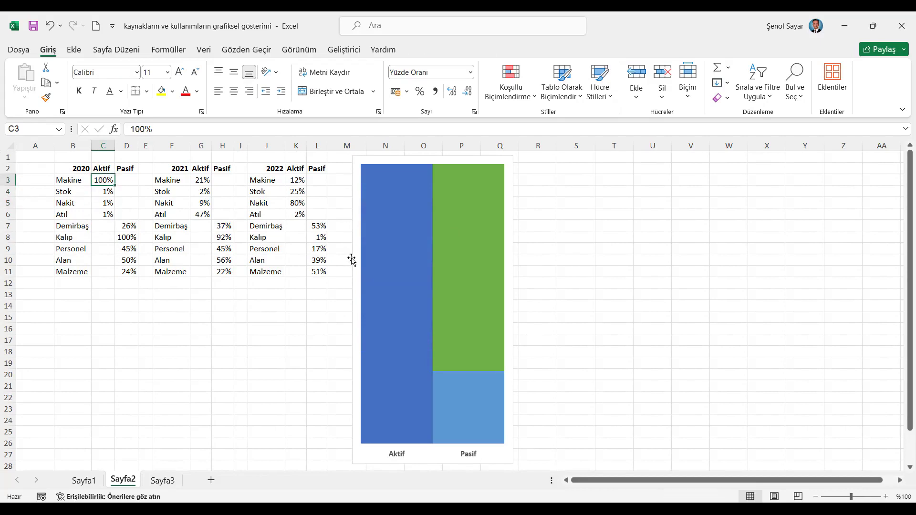
Give the Makine series a pattern fill of solid diamonds with a standard green foreground.
right_click(385, 257)
click(420, 387)
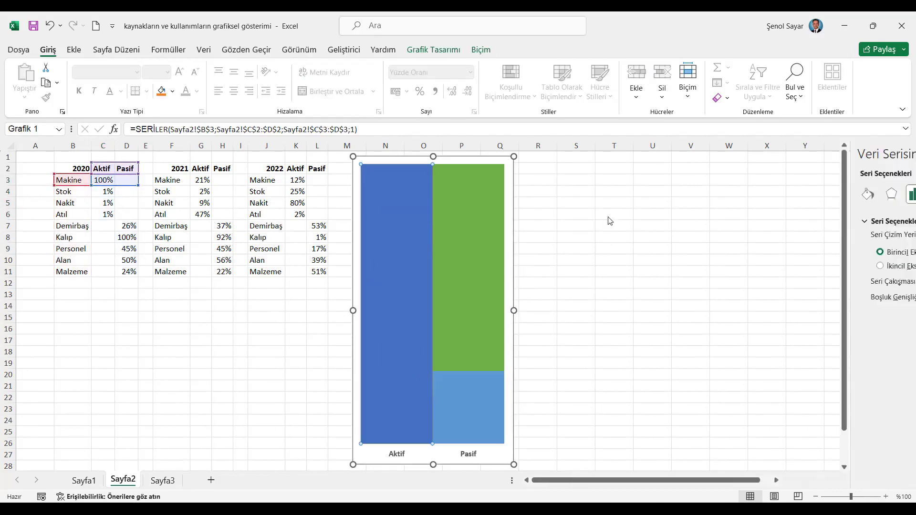
click(724, 194)
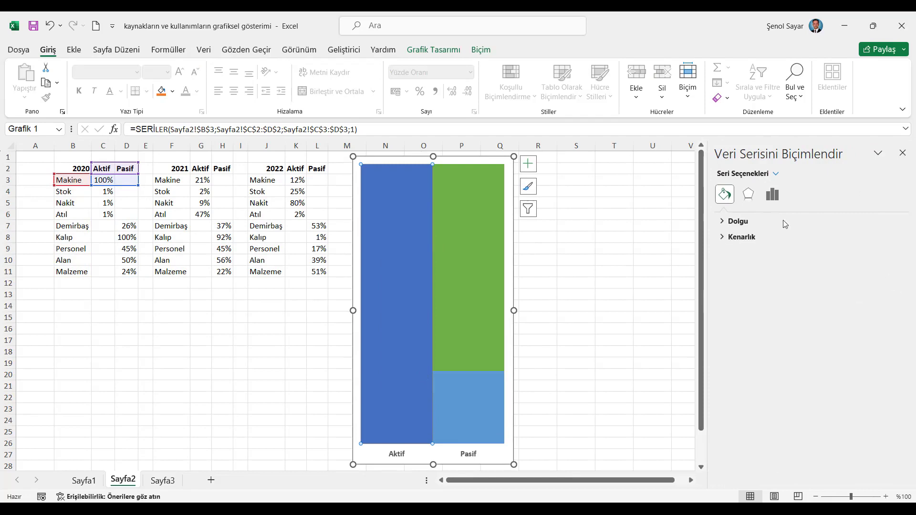
click(724, 222)
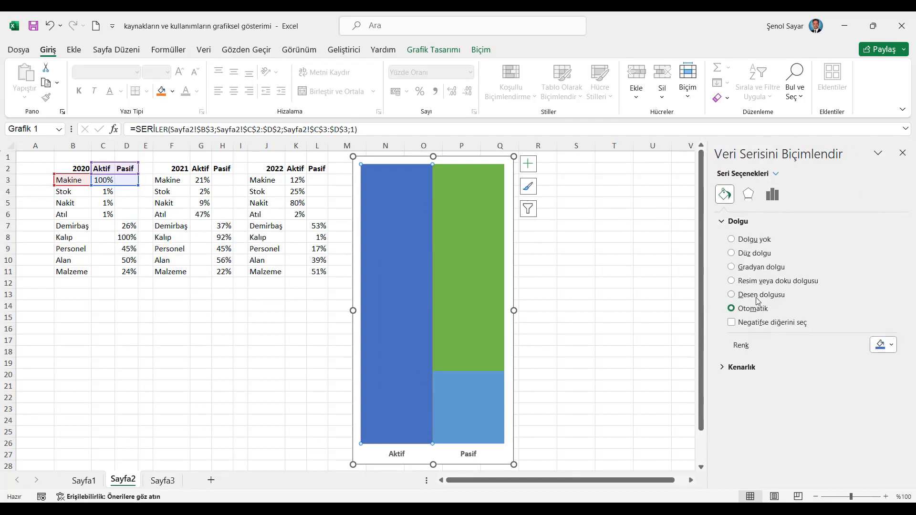
click(734, 296)
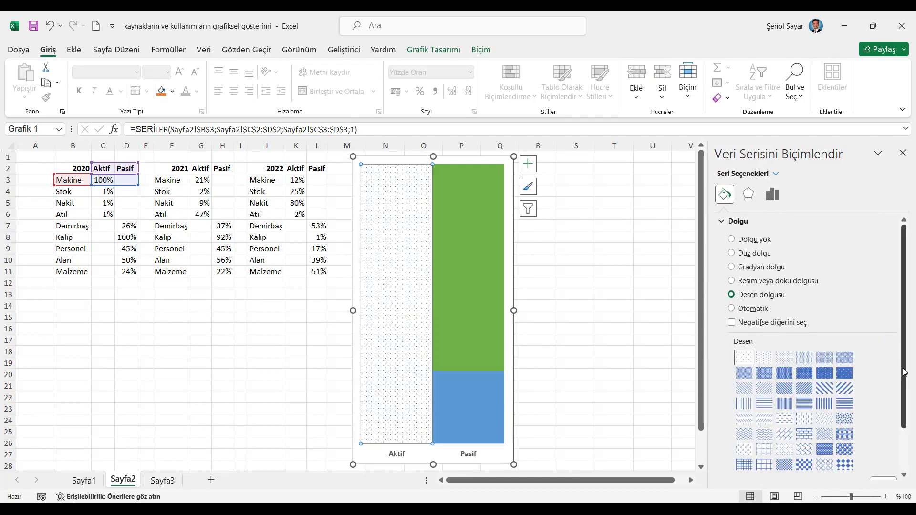
drag(905, 378, 905, 420)
click(880, 432)
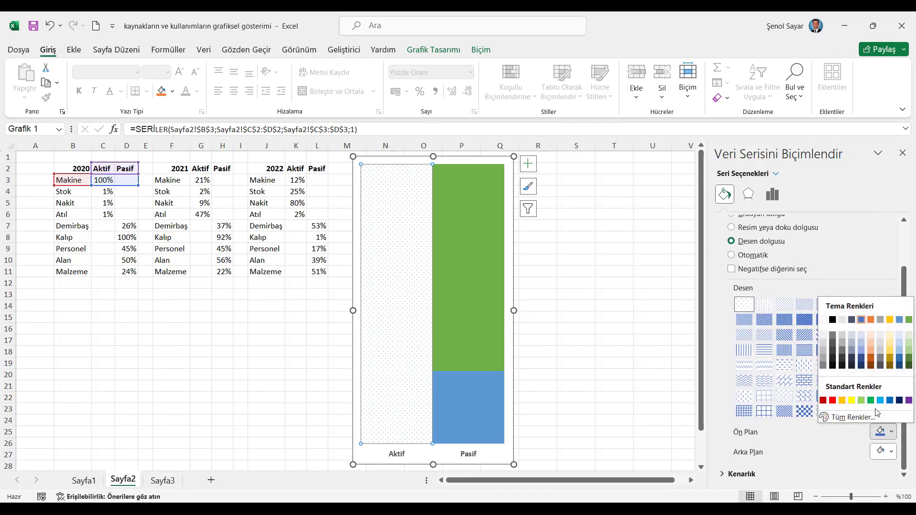
click(872, 401)
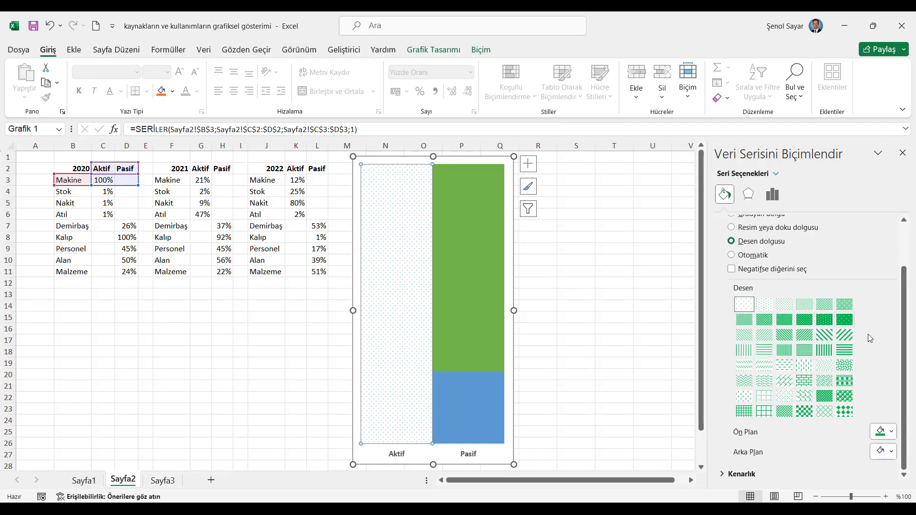
click(848, 413)
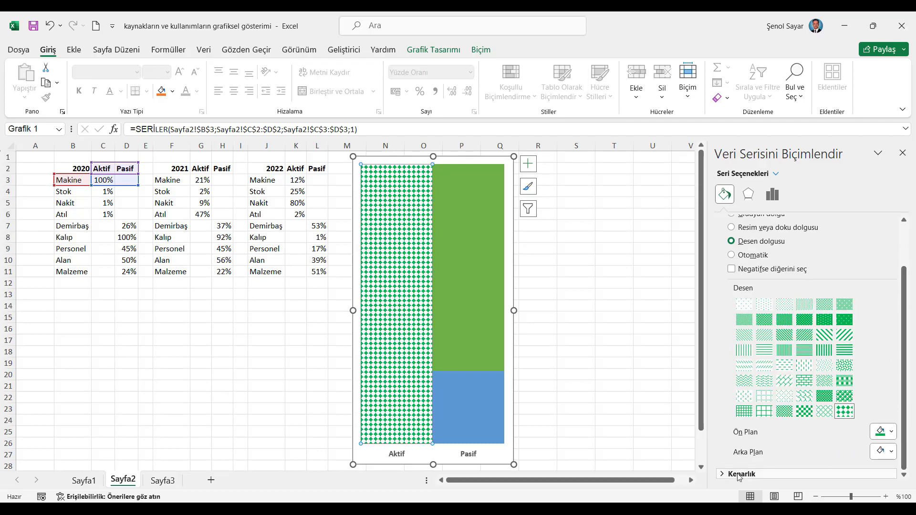
Give the Makine series a solid green border and increase its width.
click(723, 475)
scroll(837, 425, down, 1)
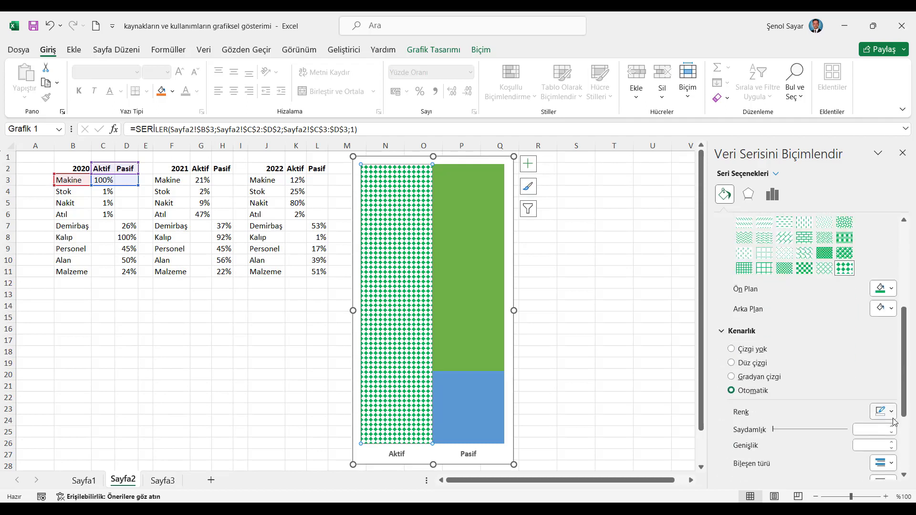
click(883, 411)
click(876, 382)
click(892, 443)
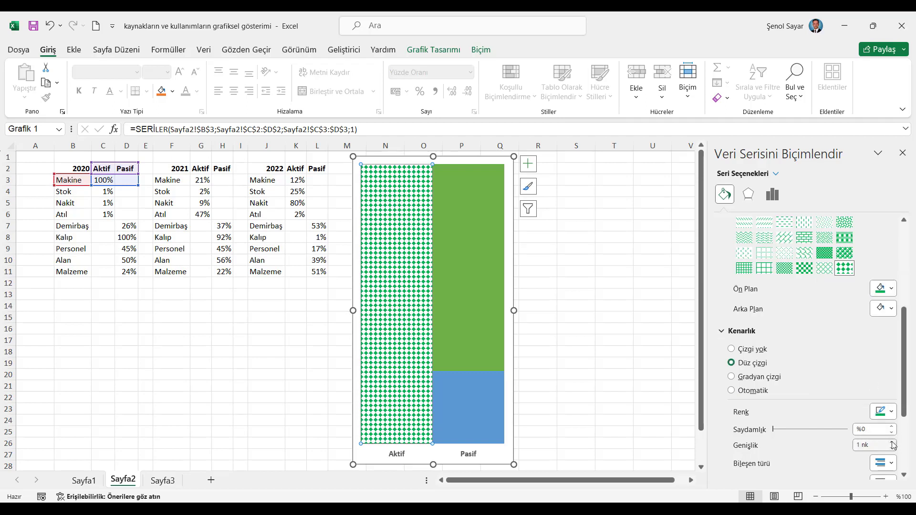
click(892, 443)
scroll(834, 322, up, 3)
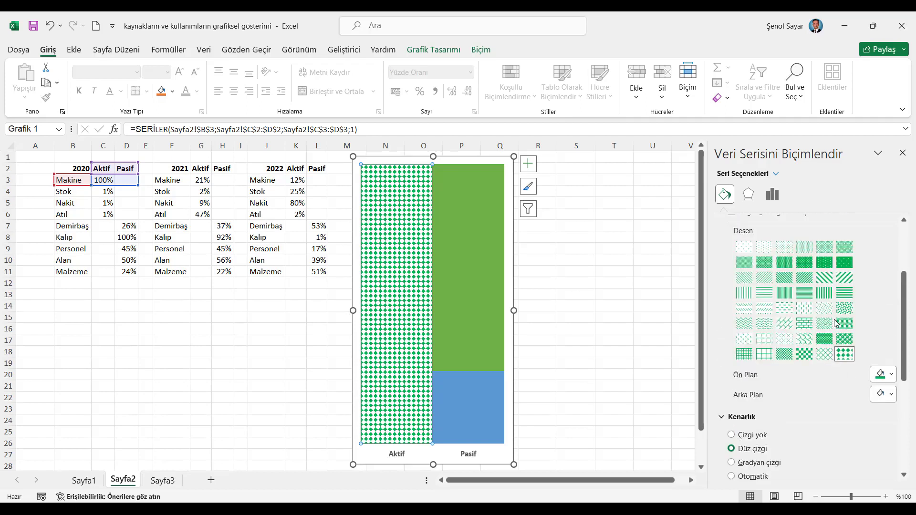
Set the 2020 Aktif value for Stok to 100% and for Makine to 1%.
click(104, 191)
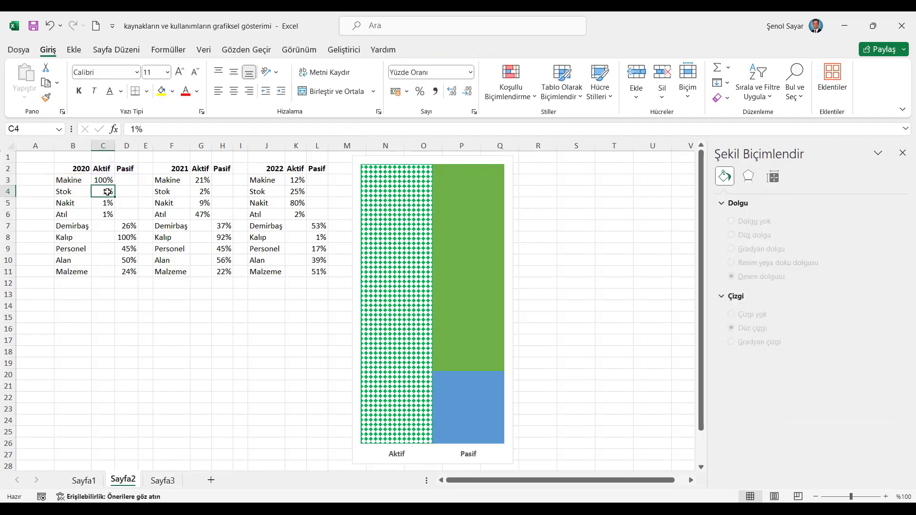
text(100)
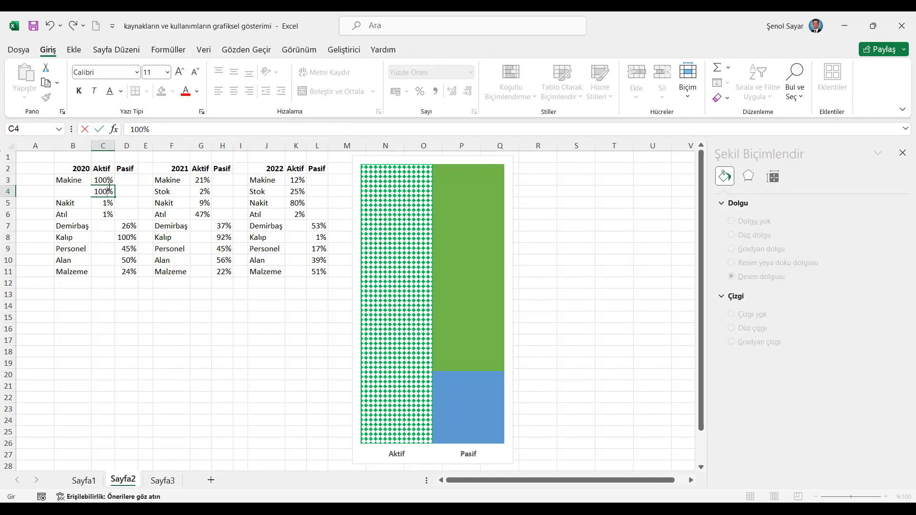
click(109, 180)
text(1)
key(Return)
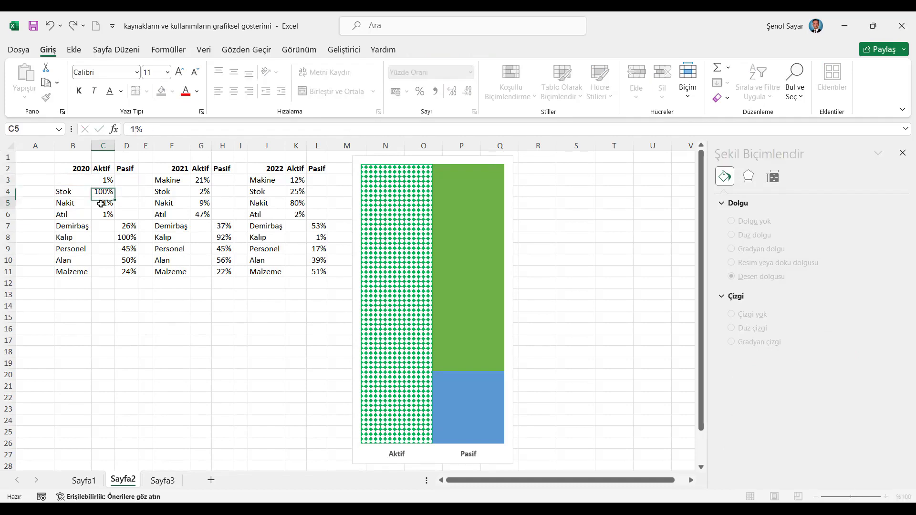
click(104, 205)
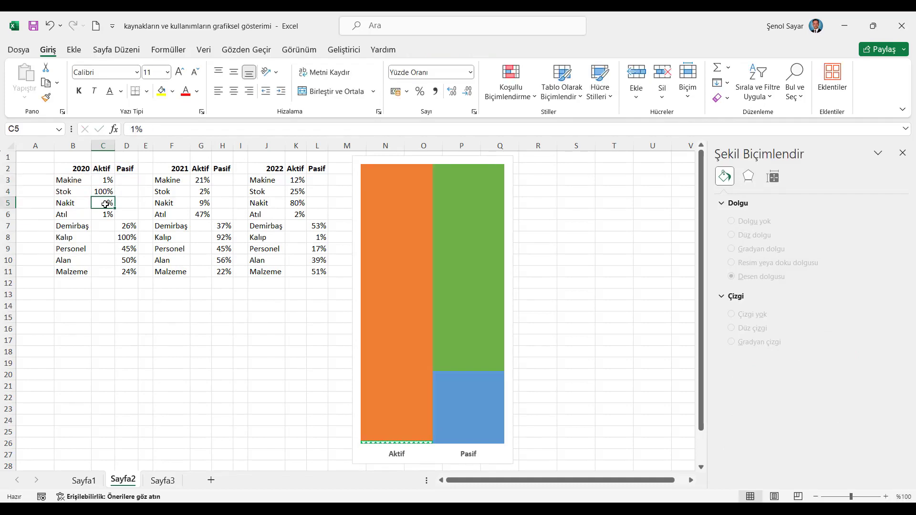
Give the Stok series a green pattern fill of outlined diamonds.
right_click(394, 300)
click(726, 196)
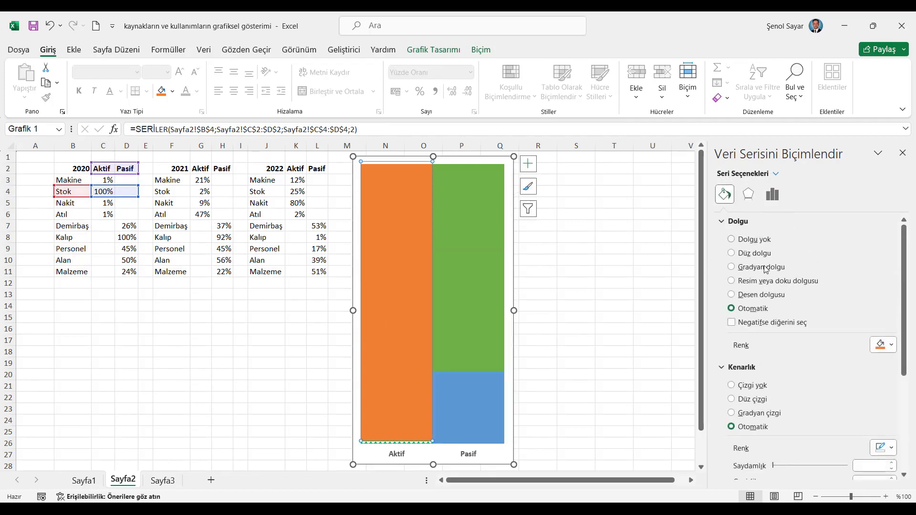
click(739, 296)
scroll(826, 315, down, 2)
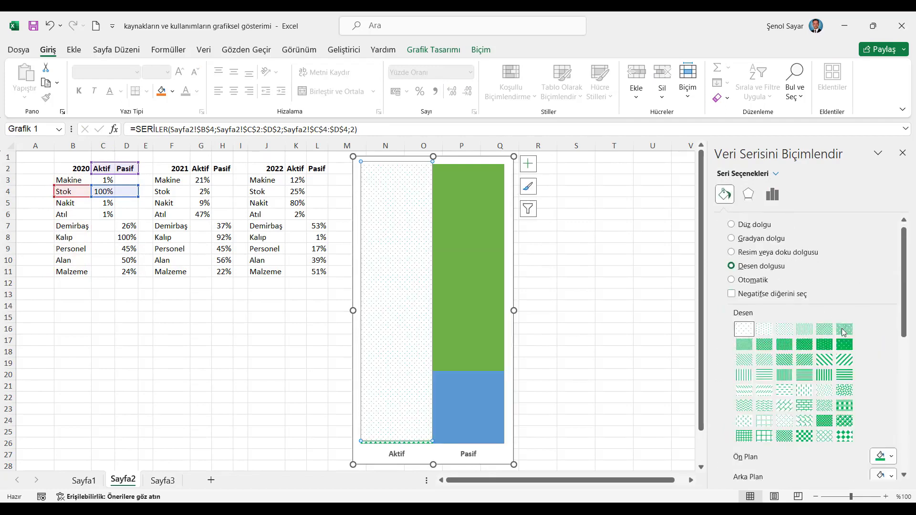
click(825, 407)
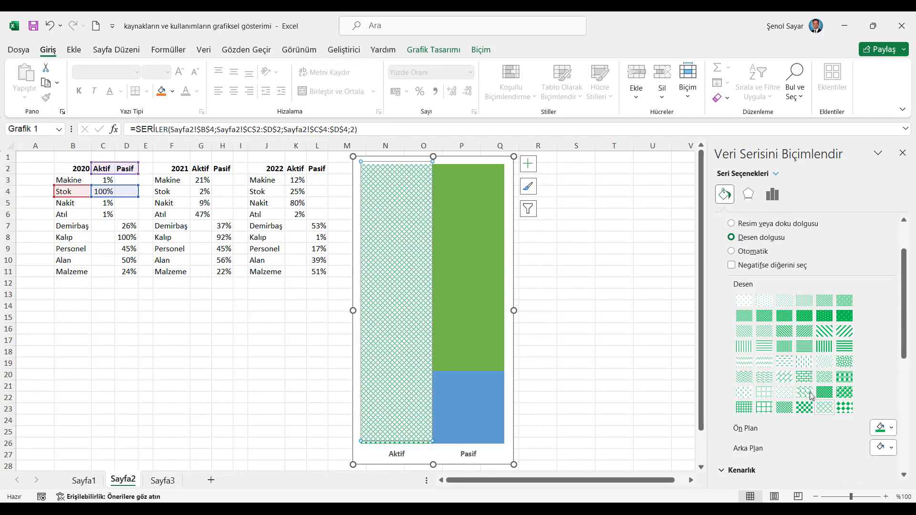
Give the Stok series a solid green border and increase its width.
scroll(882, 392, down, 1)
scroll(865, 417, down, 3)
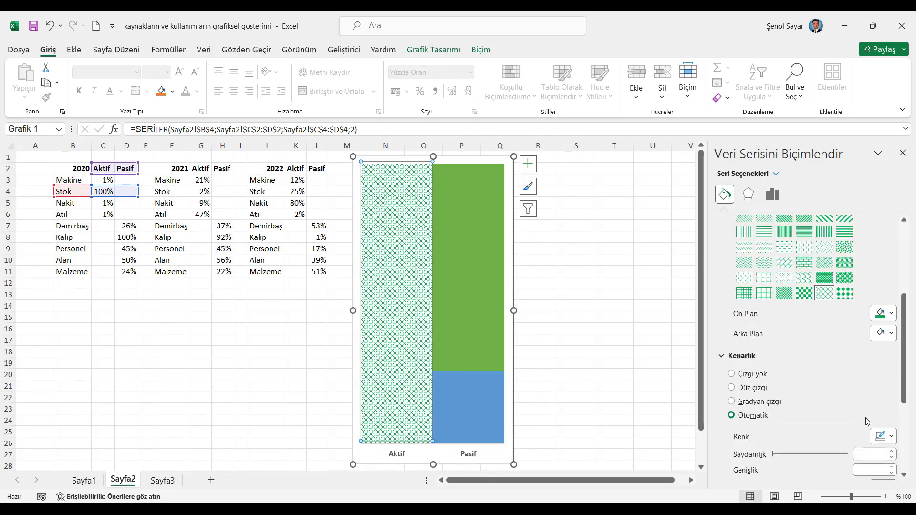
scroll(808, 433, down, 1)
click(732, 360)
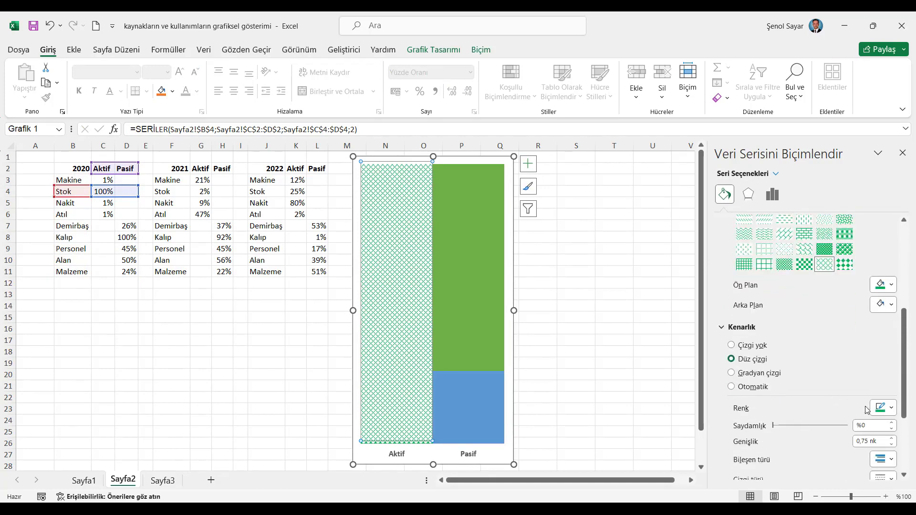
click(893, 440)
click(893, 439)
click(892, 439)
click(893, 440)
click(893, 444)
Set the 2020 Aktif value for Nakit to 100% and for Stok to 1%.
click(116, 205)
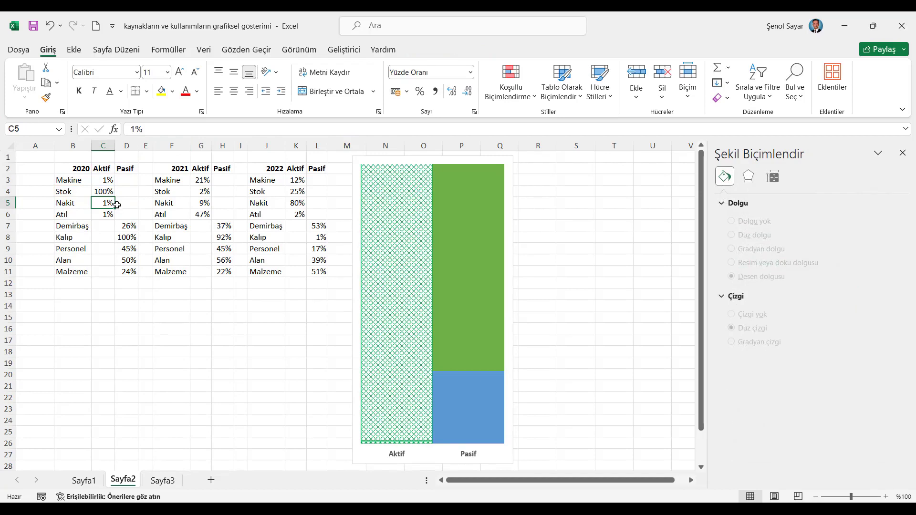
text(100)
key(Return)
click(104, 190)
text(1)
key(Return)
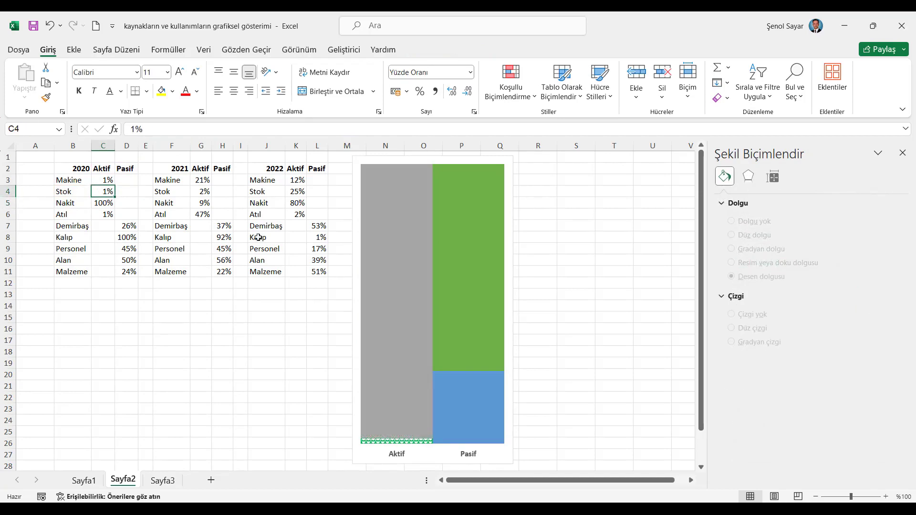
Give the Nakit series a green pattern fill of a large grid, trying several other patterns on it first.
click(385, 252)
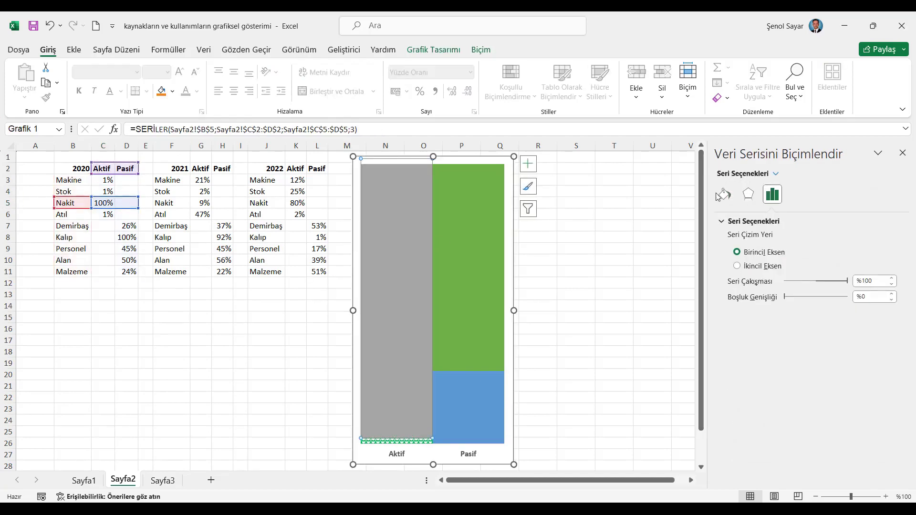
click(723, 195)
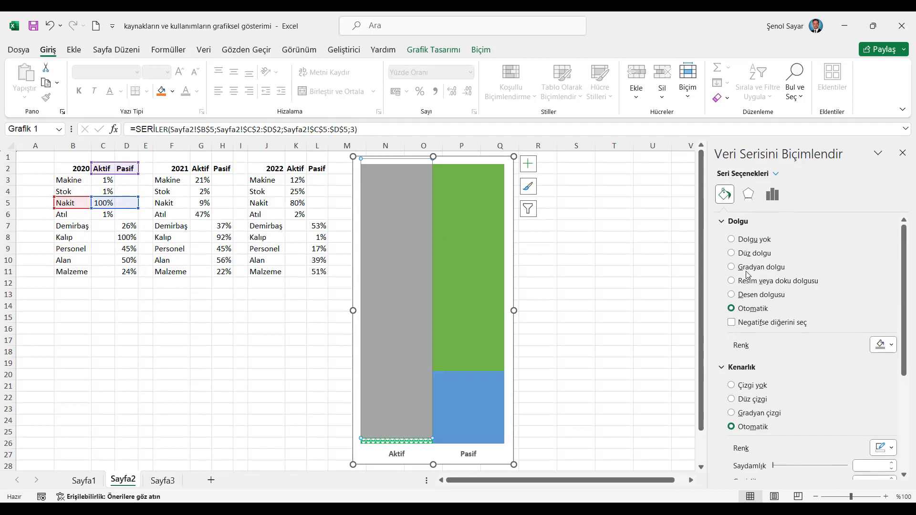
click(731, 294)
scroll(859, 377, down, 3)
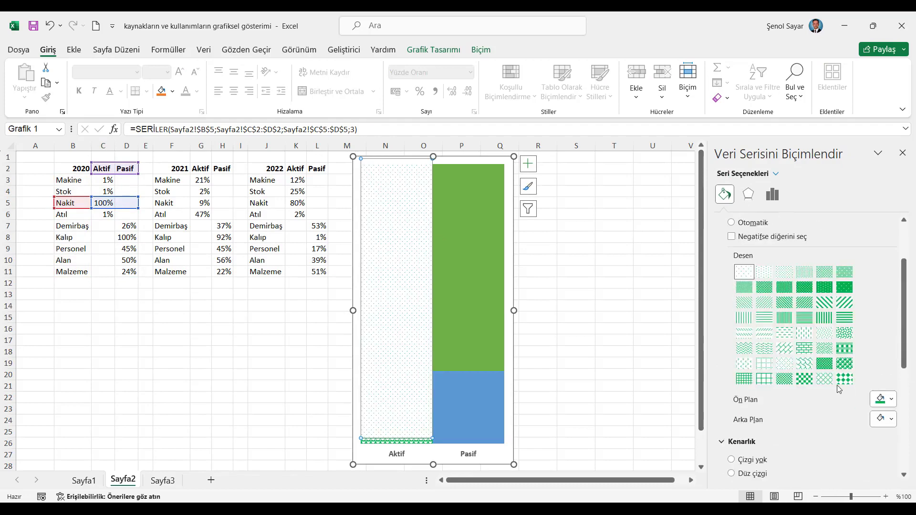
click(785, 349)
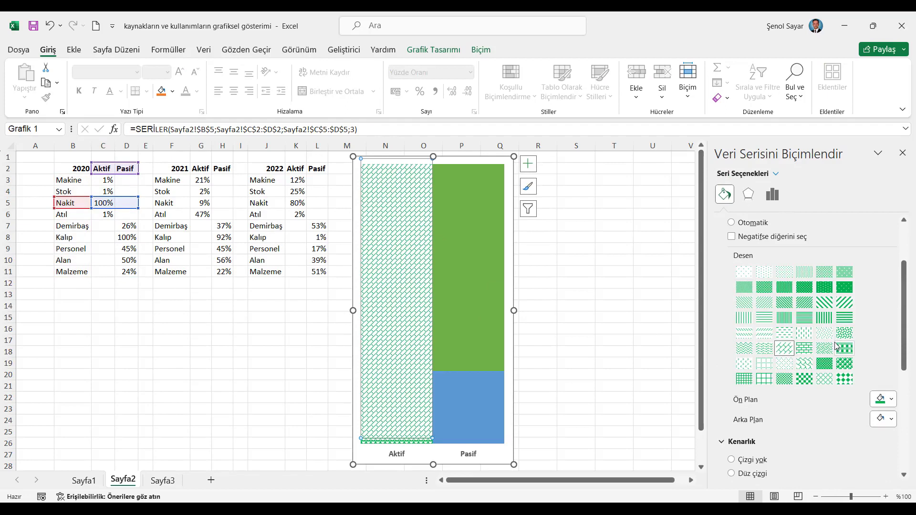
click(805, 334)
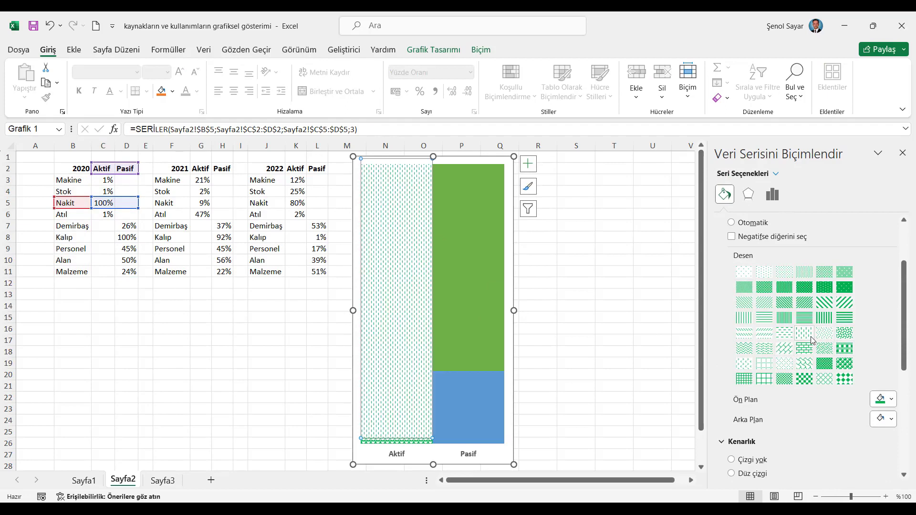
click(844, 334)
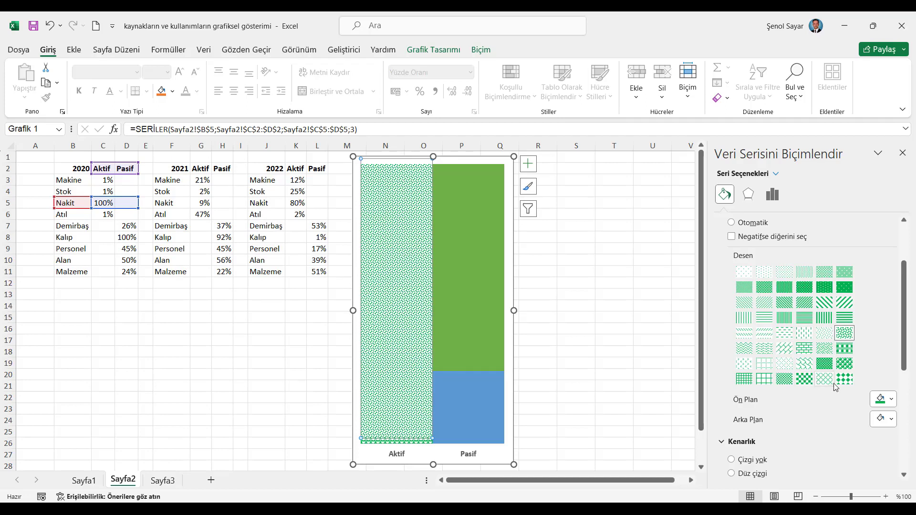
click(765, 380)
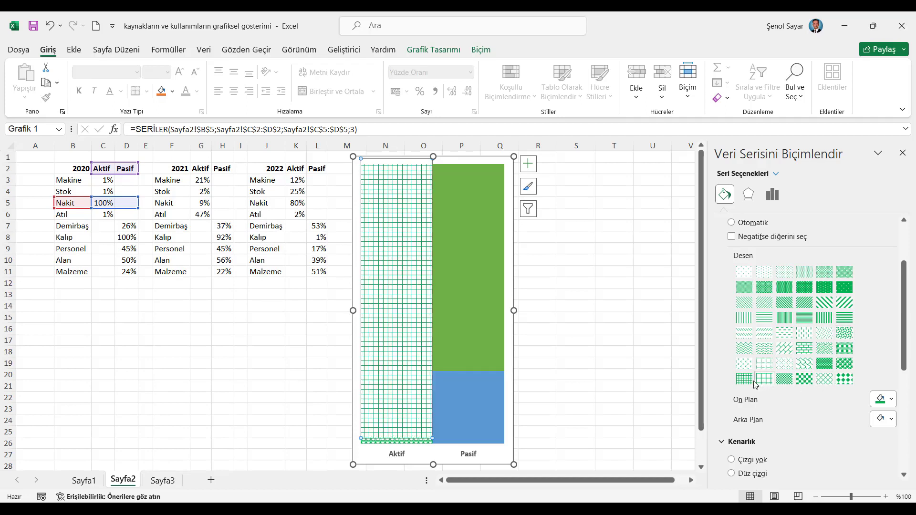
click(747, 380)
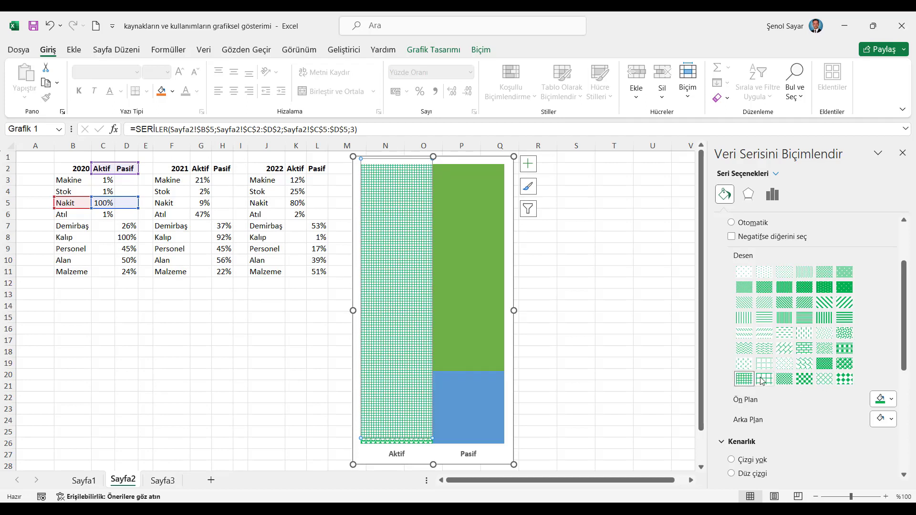
click(765, 380)
Give the Nakit series a solid green border 1.5 pt wide.
scroll(811, 400, down, 3)
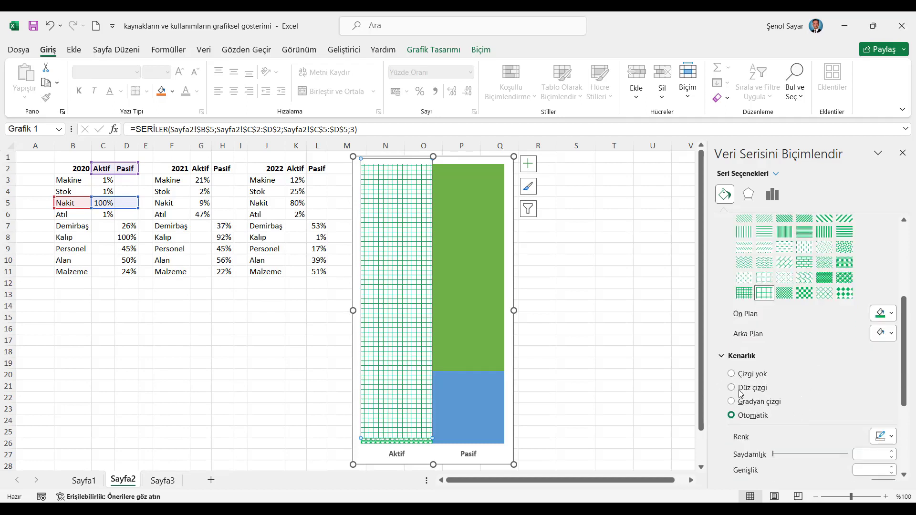
click(739, 390)
click(891, 466)
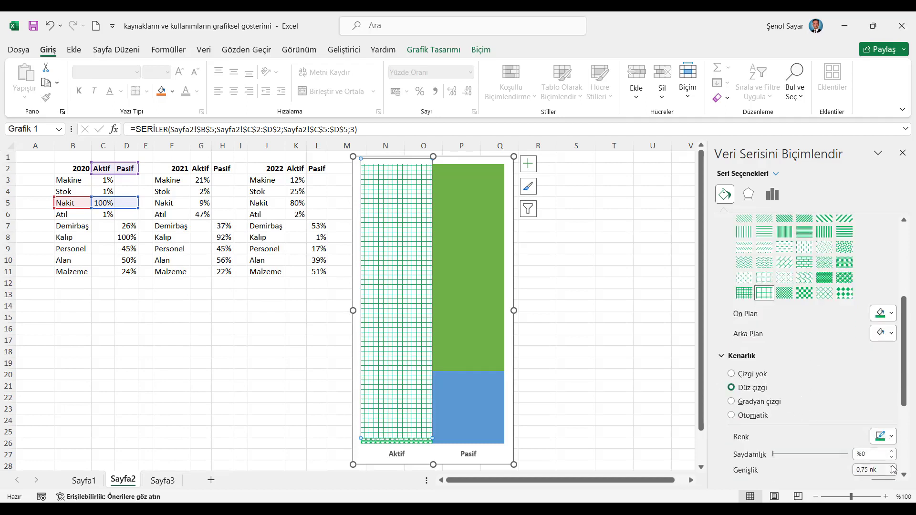
click(893, 467)
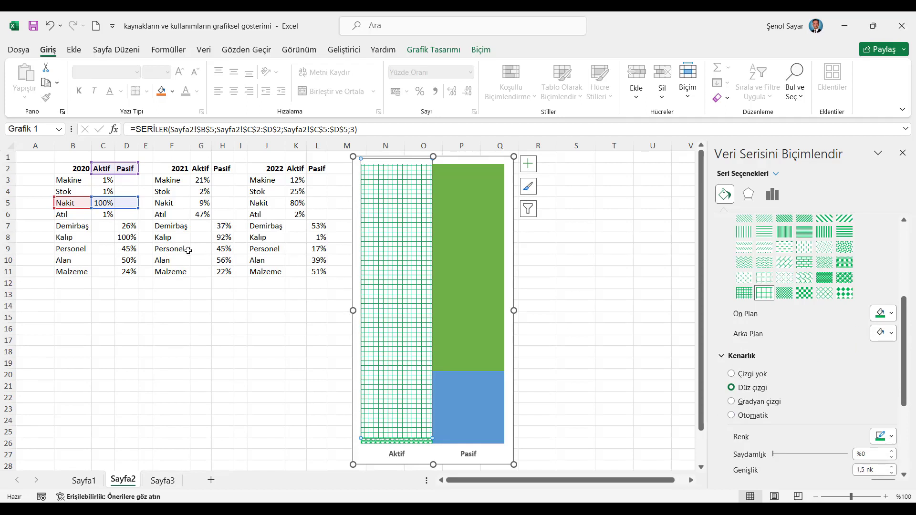
Set the 2020 Aktif value for Atıl to 100% and for Nakit to 1%.
click(103, 219)
key(ctrl+d)
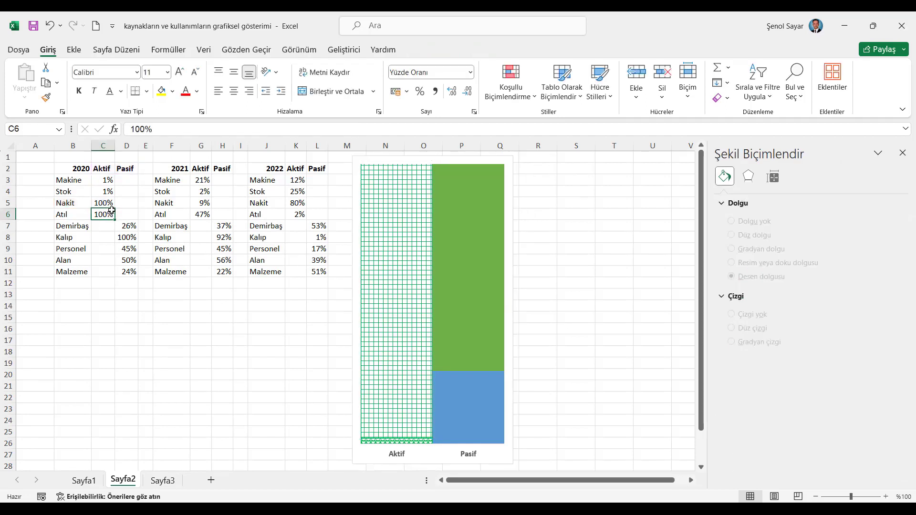
click(107, 203)
key(ctrl+d)
click(103, 214)
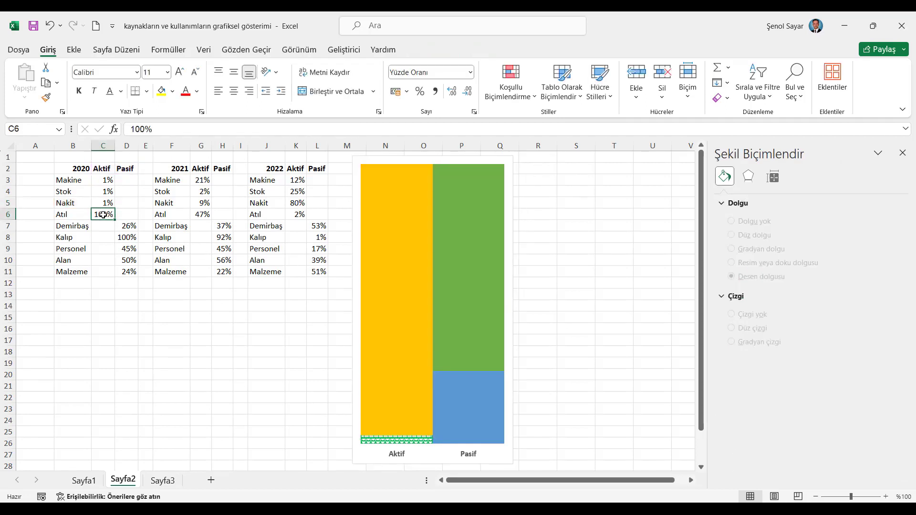
Give the Atıl series a green pattern fill of small scattered divots.
click(396, 210)
click(730, 199)
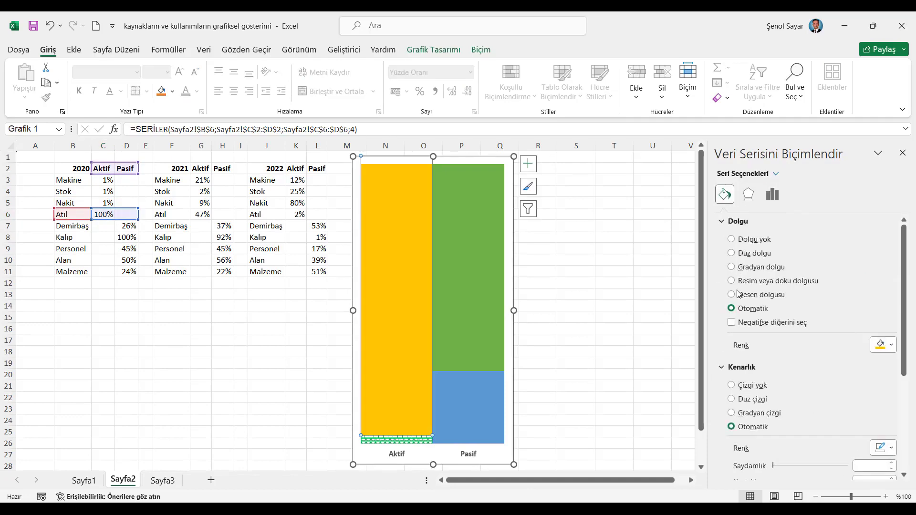
click(732, 294)
scroll(868, 383, down, 1)
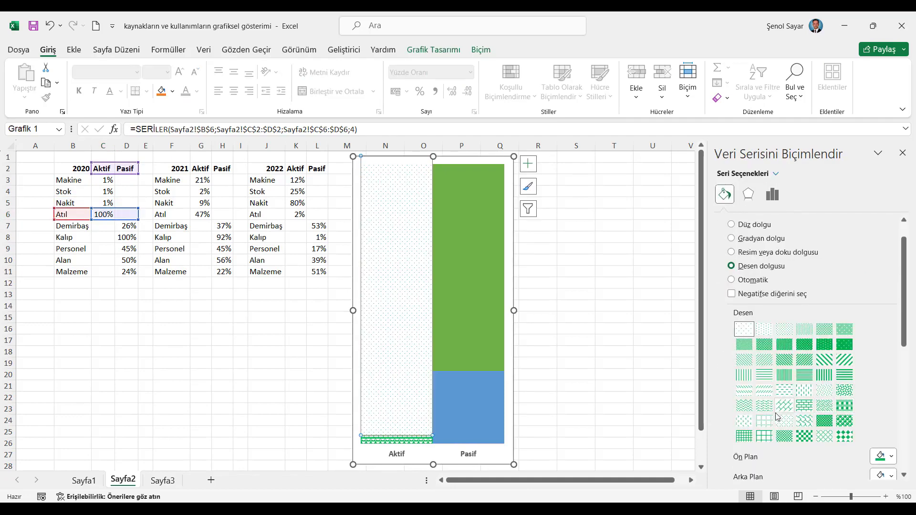
click(744, 420)
Give the Atıl series a solid green border 1.5 pt wide.
scroll(760, 427, down, 4)
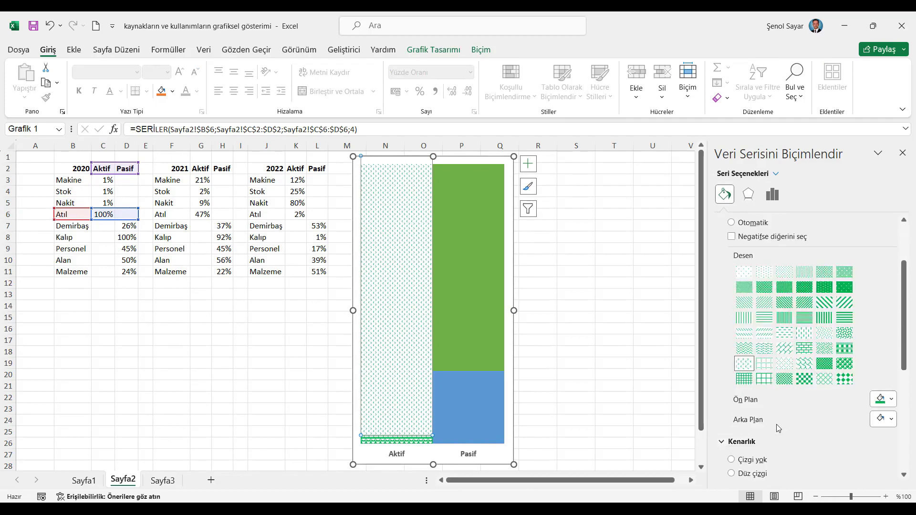
click(731, 416)
scroll(824, 415, down, 3)
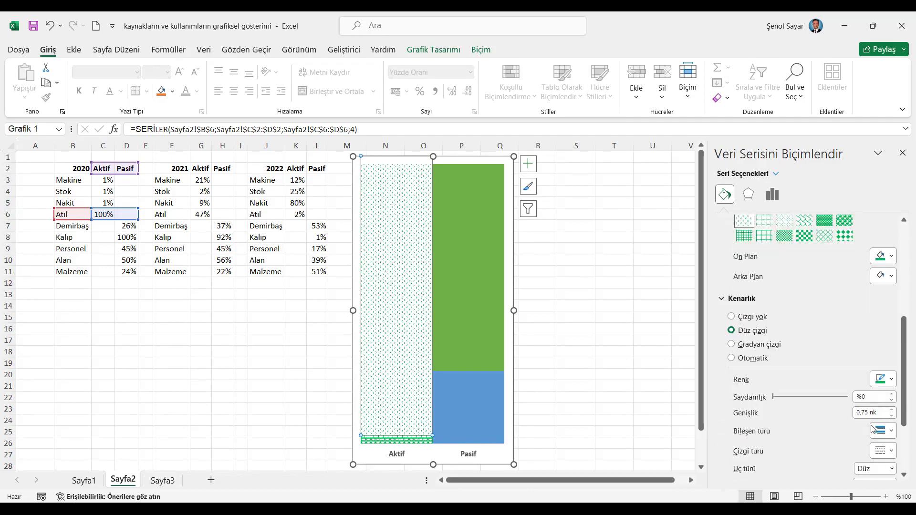
click(892, 411)
click(892, 410)
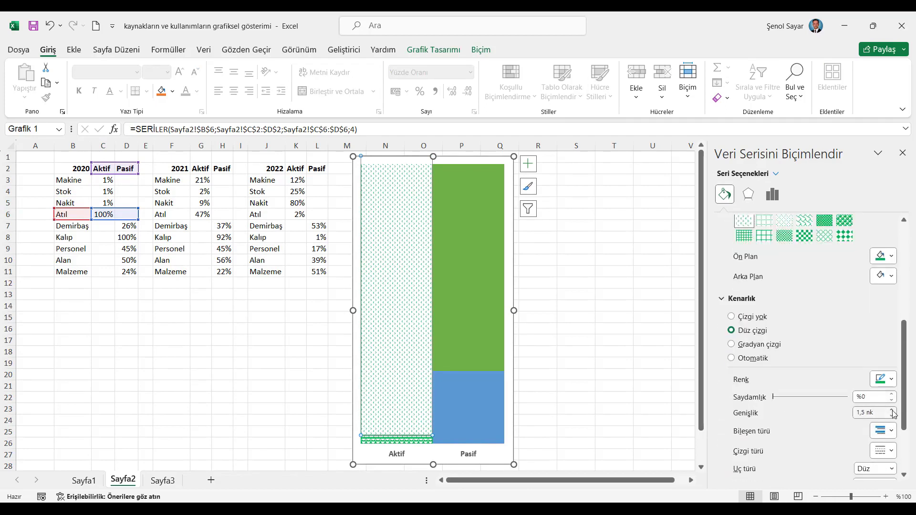
Set the 2020 Pasif value for Demirbaş to 100% and for Kalıp, Personel, Alan and Malzeme to 1% by copying existing Aktif values.
click(103, 180)
click(110, 213)
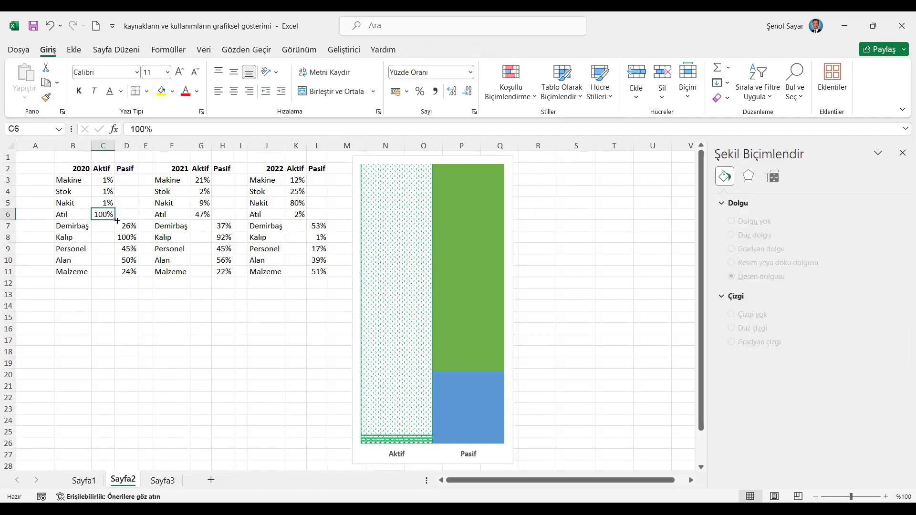
key(ctrl+c)
click(129, 227)
key(ctrl+v)
click(108, 181)
key(ctrl+c)
drag(126, 237, 127, 272)
key(ctrl+v)
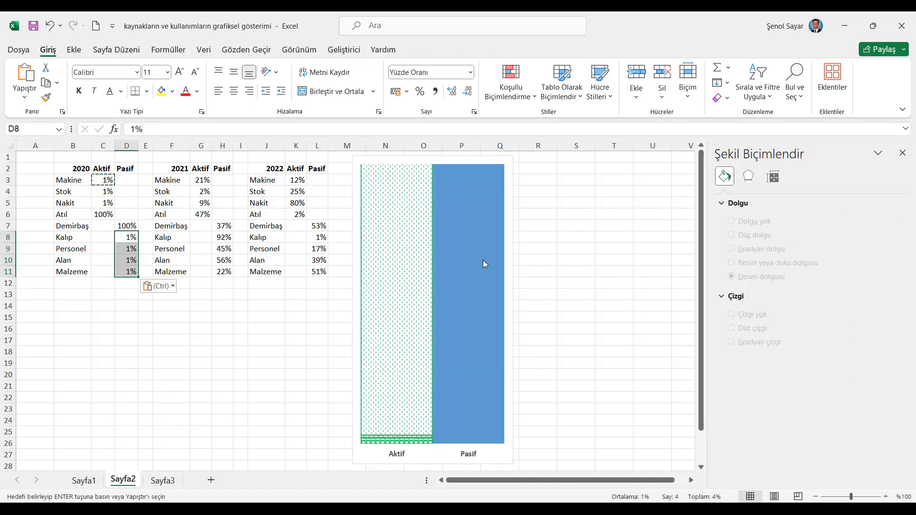
Give the Demirbaş series a dense dotted pattern fill with a red foreground.
click(483, 260)
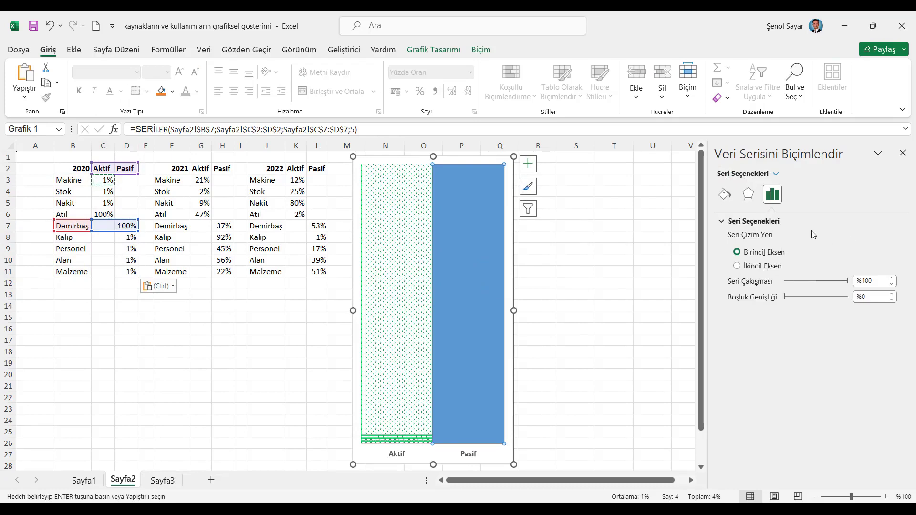
click(724, 194)
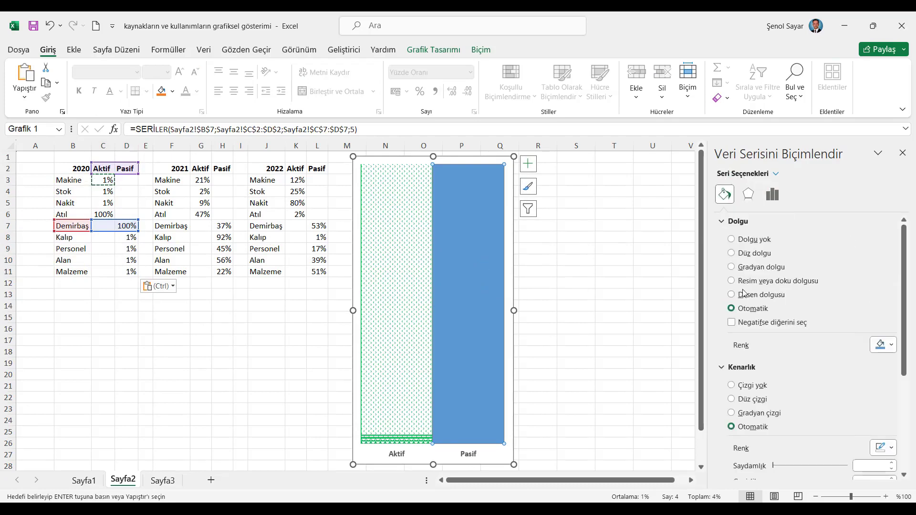
click(733, 295)
scroll(838, 364, down, 3)
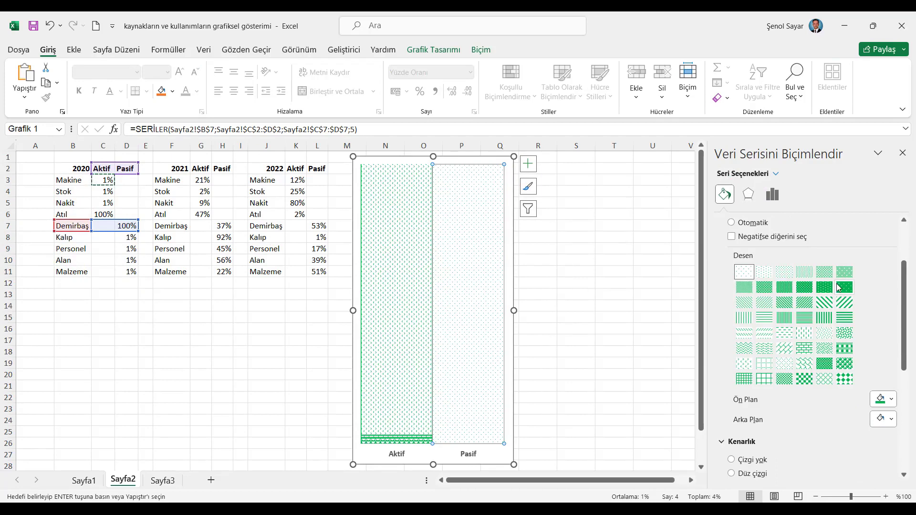
scroll(835, 301, up, 3)
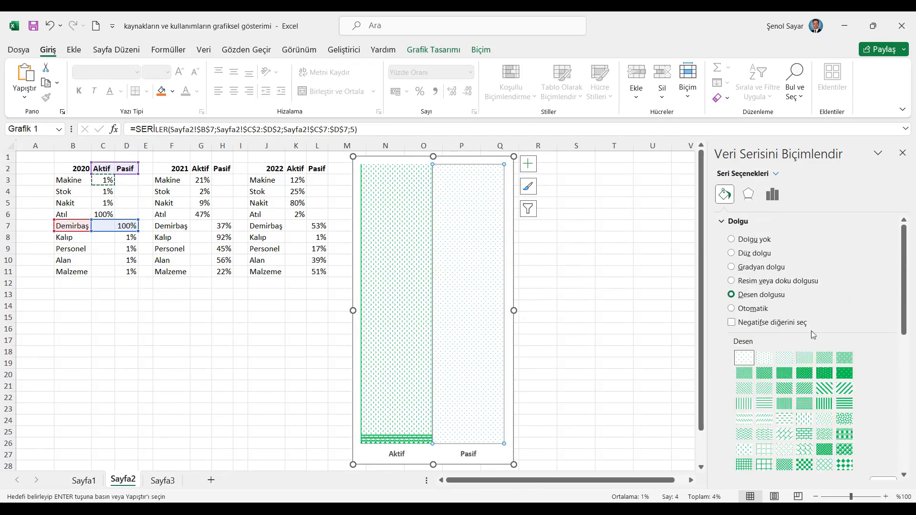
scroll(841, 339, down, 1)
click(844, 333)
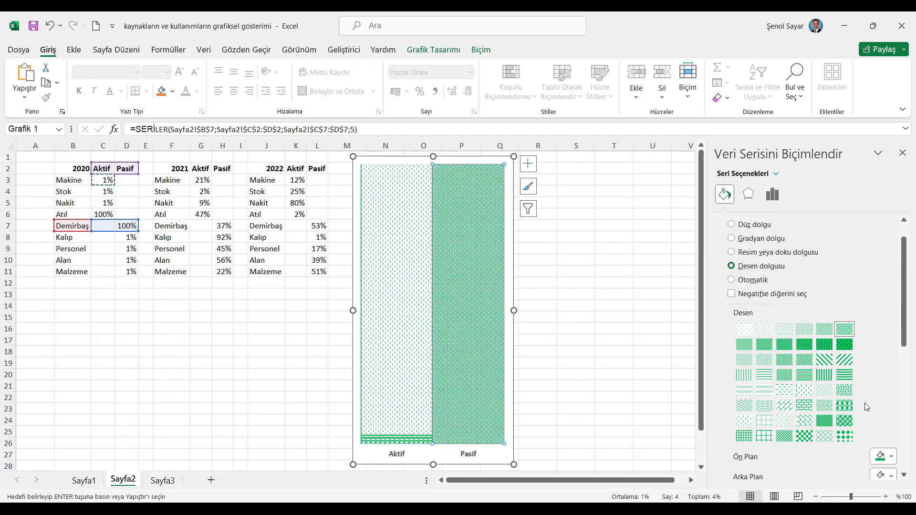
scroll(865, 400, down, 2)
click(892, 401)
click(833, 368)
Give the Demirbaş series a solid red border 1.5 pt wide.
scroll(845, 395, down, 4)
click(733, 360)
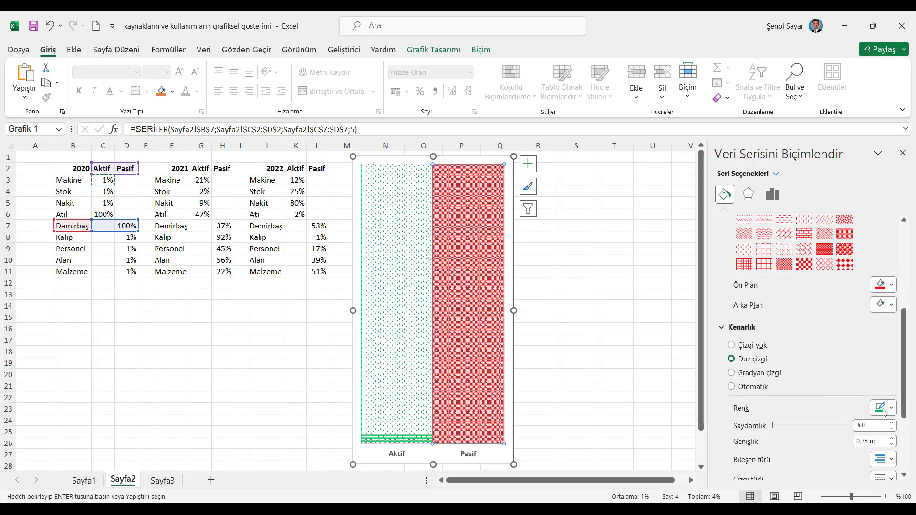
click(893, 413)
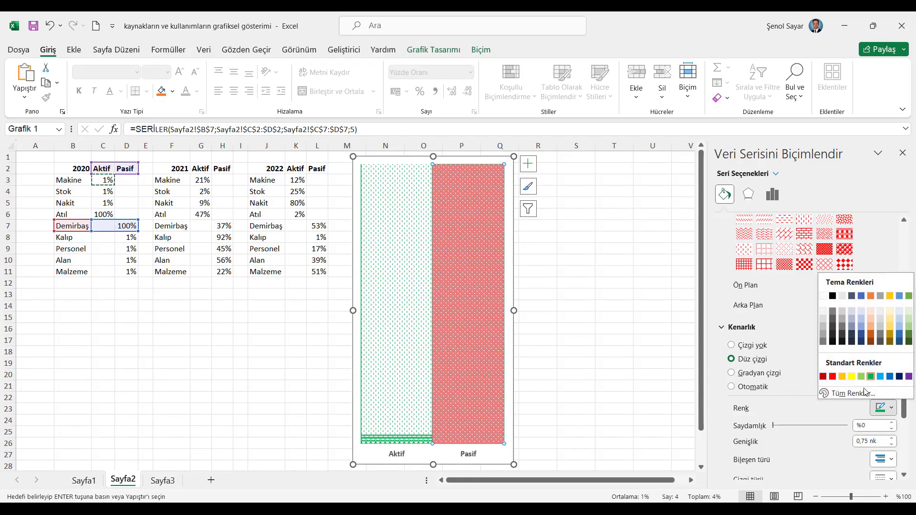
click(836, 381)
click(892, 439)
click(893, 439)
click(893, 439)
Set the 2020 Pasif value for Kalıp to 100% and for Demirbaş to 1%.
click(129, 241)
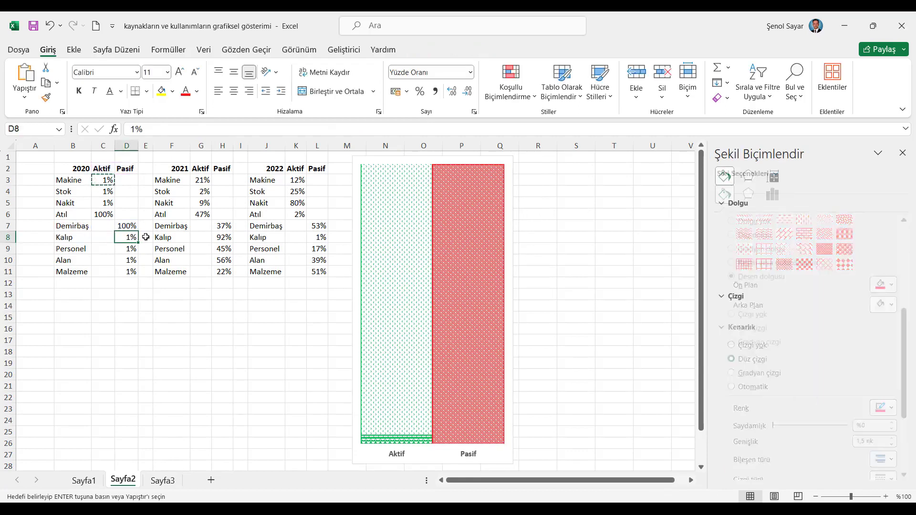
key(Return)
click(102, 205)
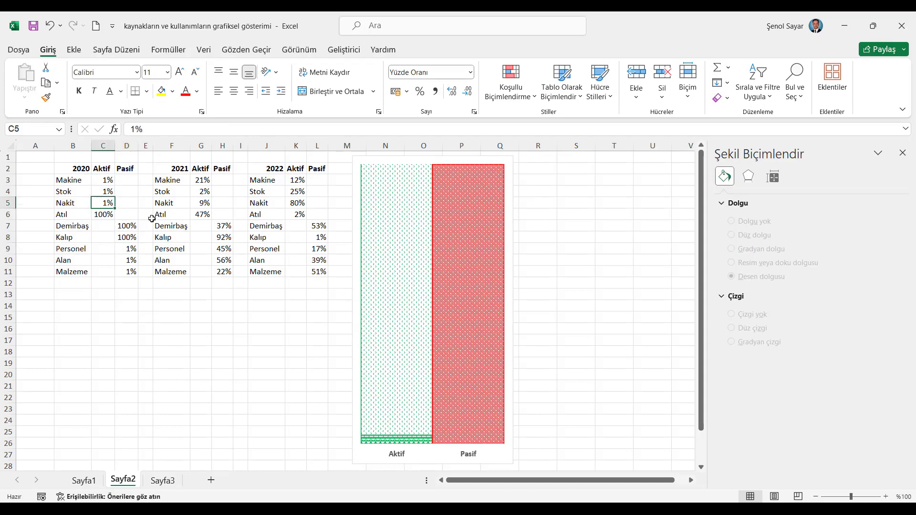
key(ctrl+c)
click(125, 228)
key(ctrl+v)
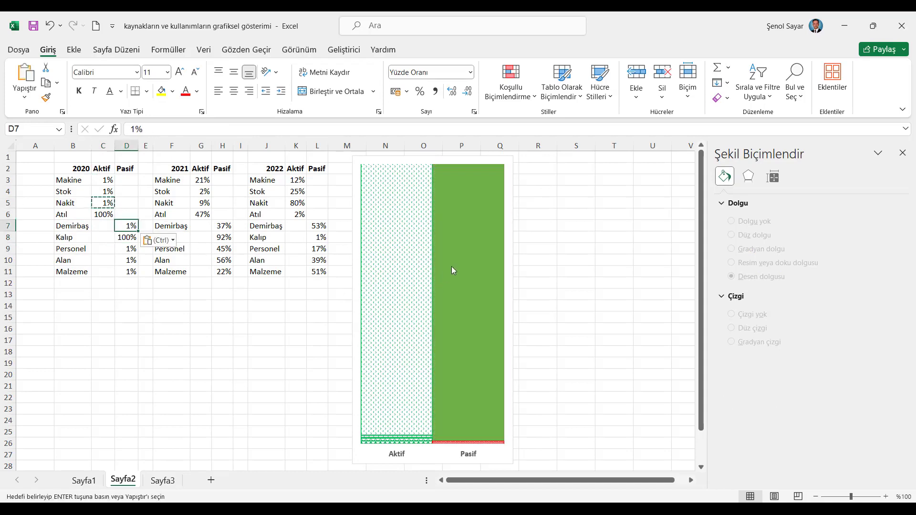
Give the Kalıp series a red pattern fill of light downward diagonal lines.
click(451, 266)
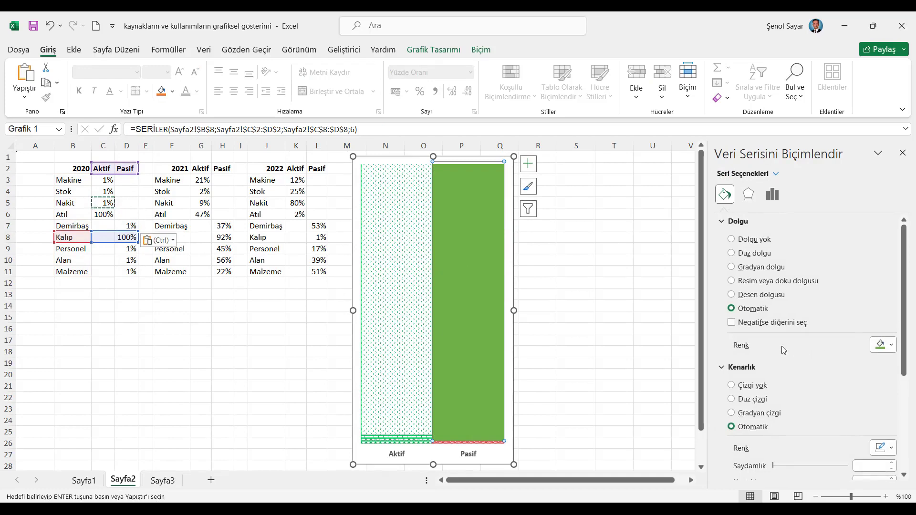
click(737, 296)
scroll(773, 314, down, 2)
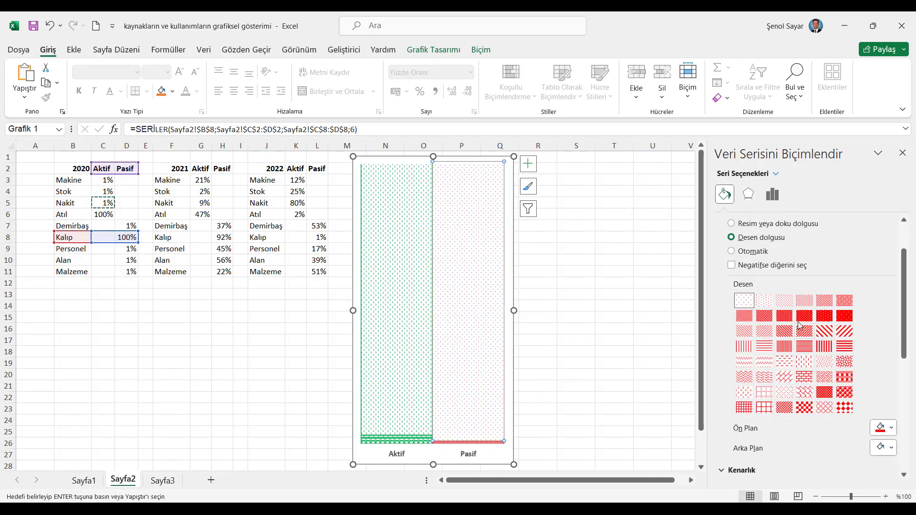
click(803, 317)
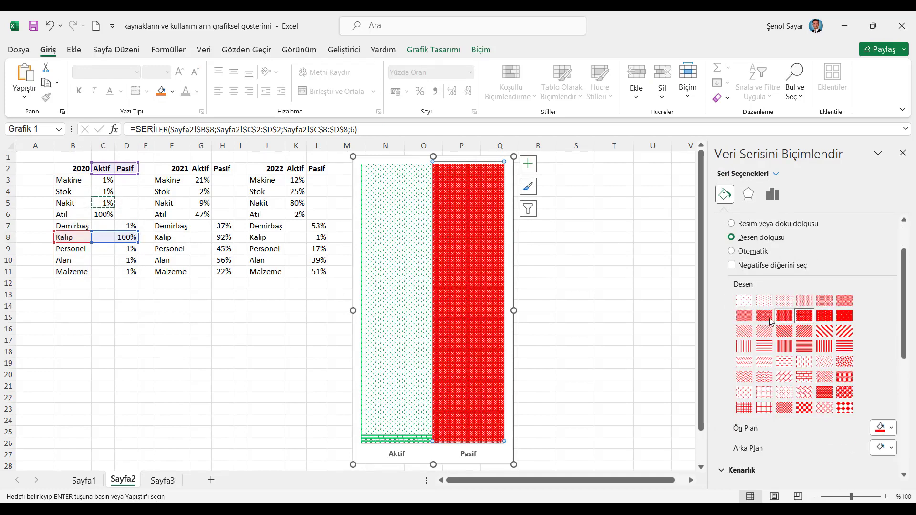
click(744, 331)
Give the Kalıp series a solid red border 1.5 pt wide.
scroll(866, 375, down, 1)
scroll(866, 375, down, 3)
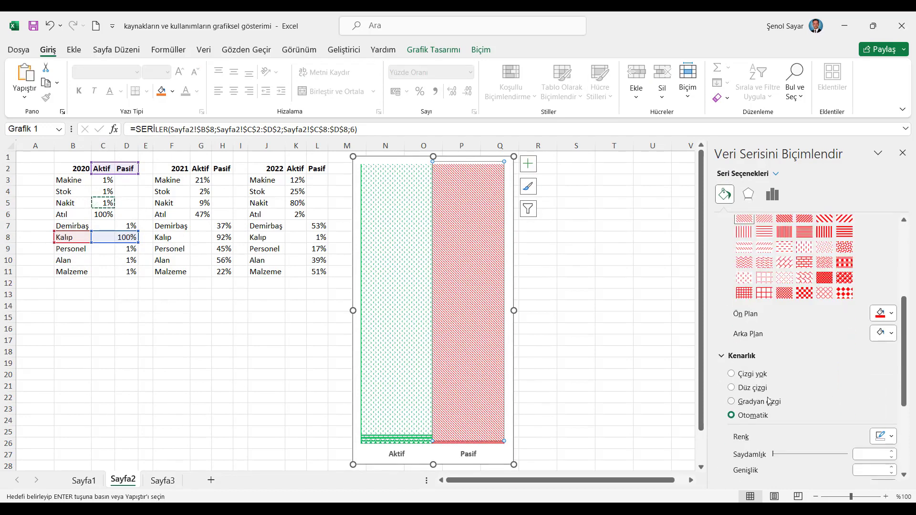
click(732, 387)
scroll(734, 389, down, 1)
click(892, 467)
click(892, 467)
click(892, 467)
scroll(143, 251, up, 1)
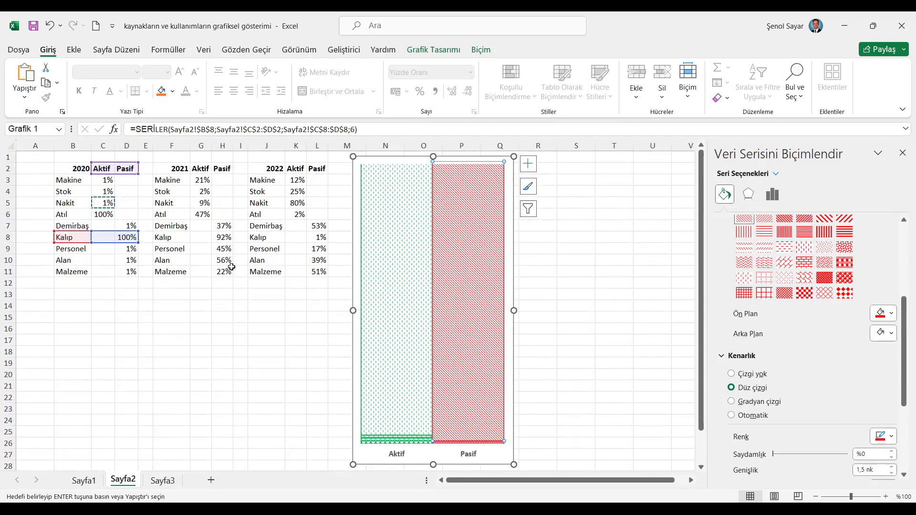
Set the 2020 Pasif value for Personel to 100% and for Kalıp to 1%.
click(133, 248)
key(ctrl+z)
click(132, 237)
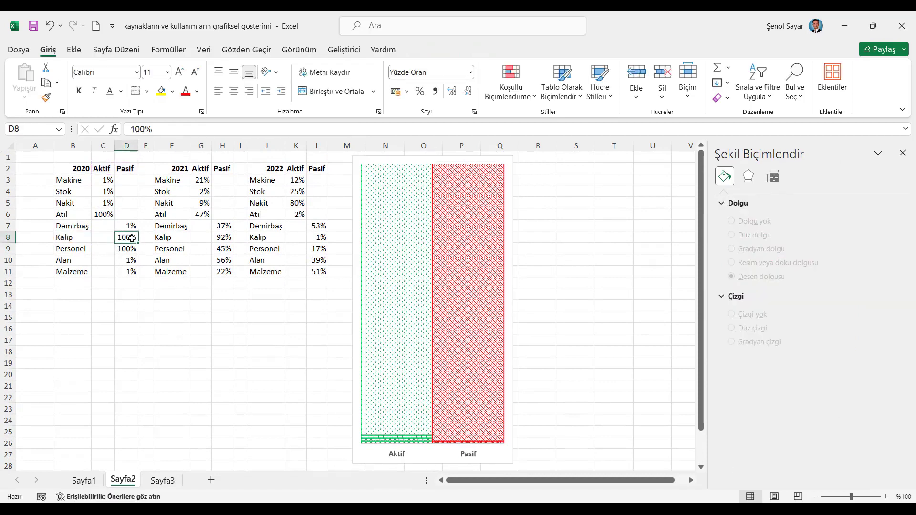
key(ctrl+z)
Give the Personel series in the 2020 chart a red pattern fill of wide downward diagonal lines.
click(462, 291)
click(727, 197)
click(733, 253)
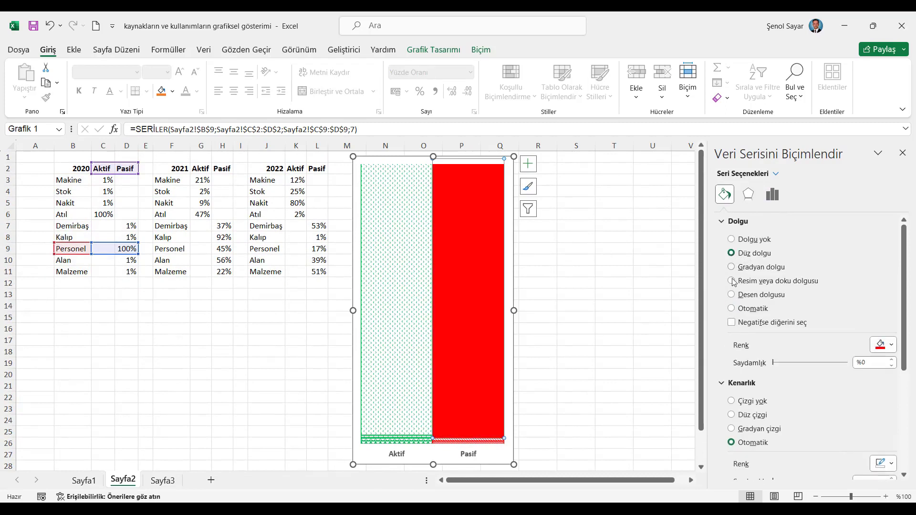
click(731, 294)
scroll(837, 347, down, 1)
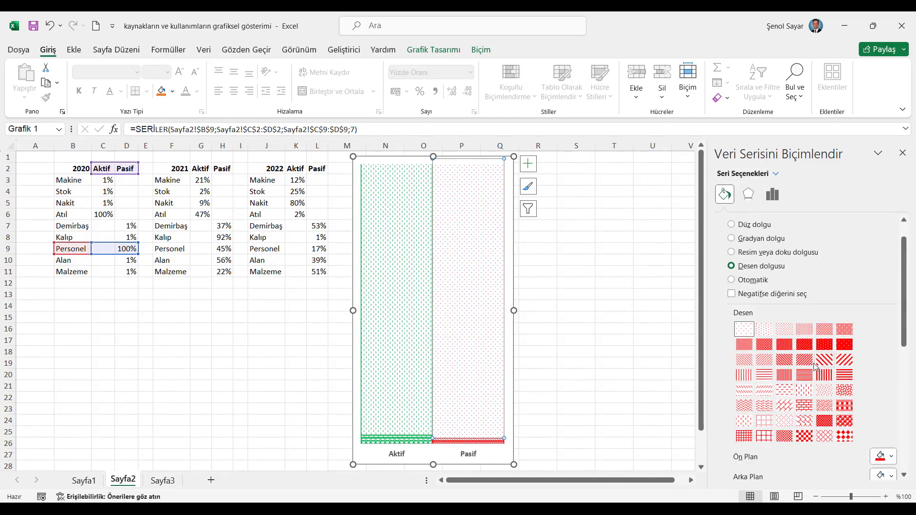
click(827, 364)
Give the Personel series a solid red border 1.5 pt wide.
scroll(849, 387, down, 2)
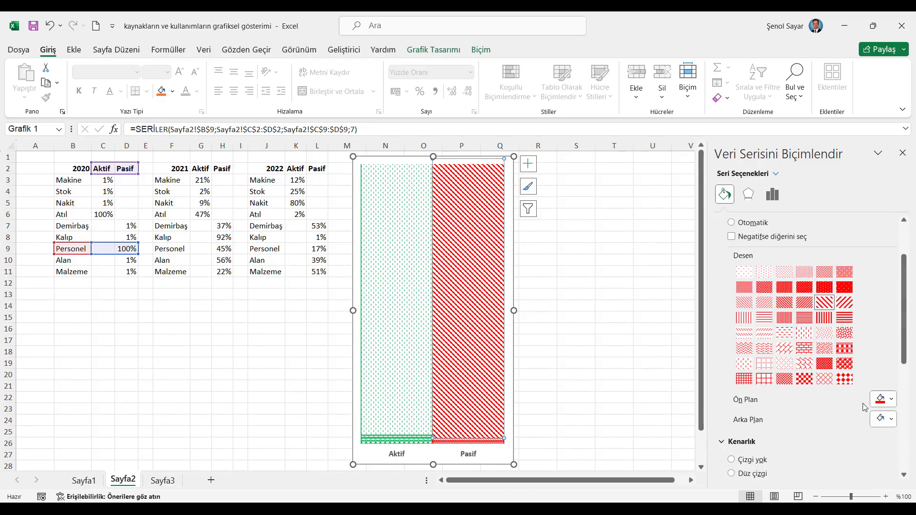
scroll(891, 425, down, 2)
click(761, 418)
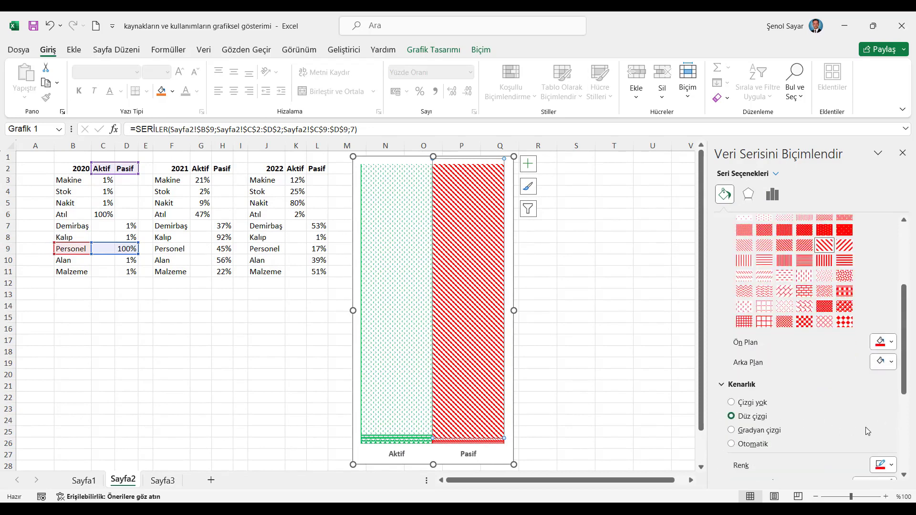
scroll(893, 427, down, 2)
click(891, 438)
click(891, 439)
click(891, 438)
Set the 2020 Pasif value for Alan to 100% and for Personel to 1%.
click(133, 262)
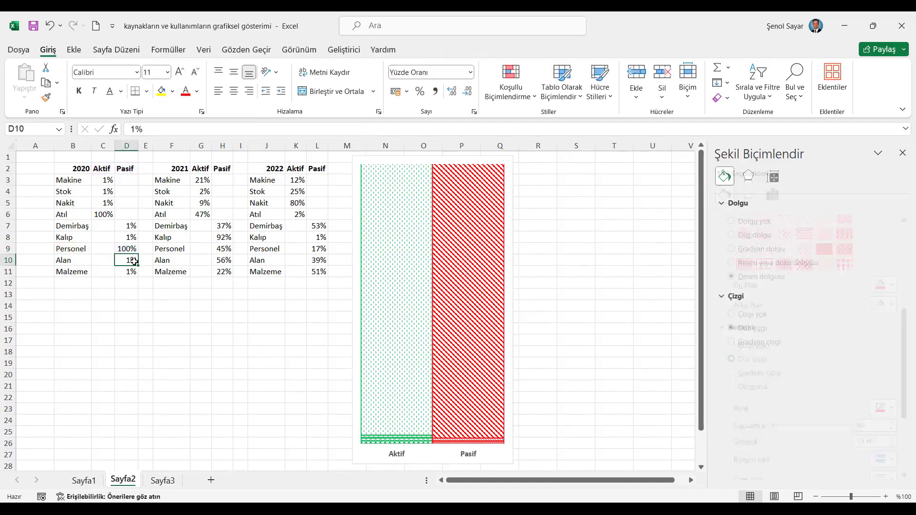
text(100)
click(129, 250)
text(1)
Give the Alan series in the 2020 chart a red large confetti pattern fill.
click(447, 287)
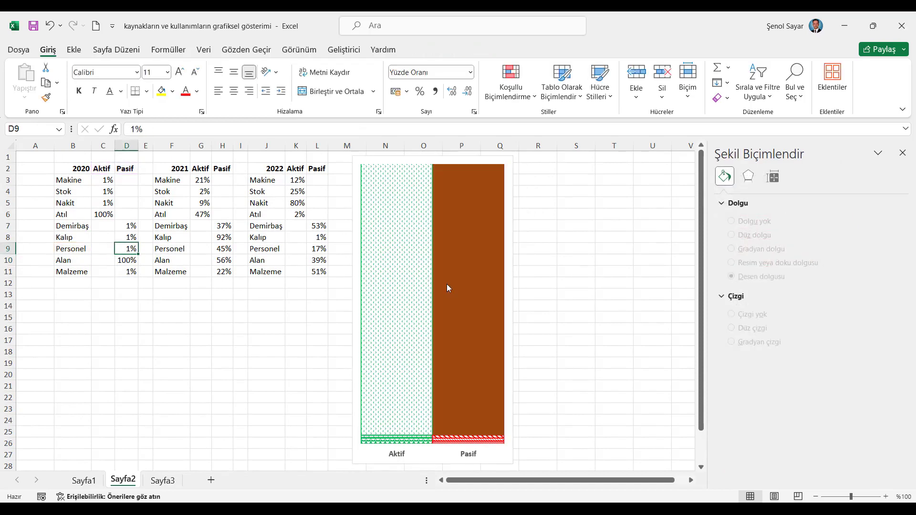
click(725, 194)
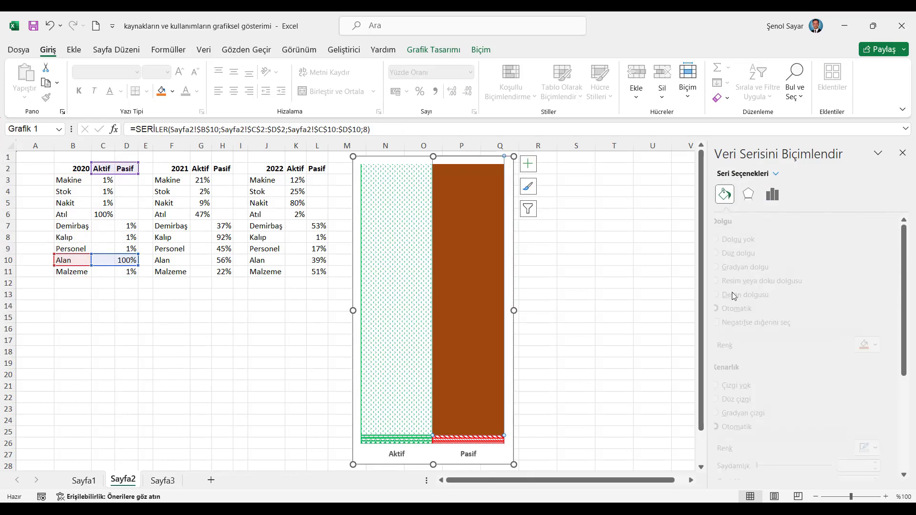
click(731, 293)
scroll(853, 376, down, 2)
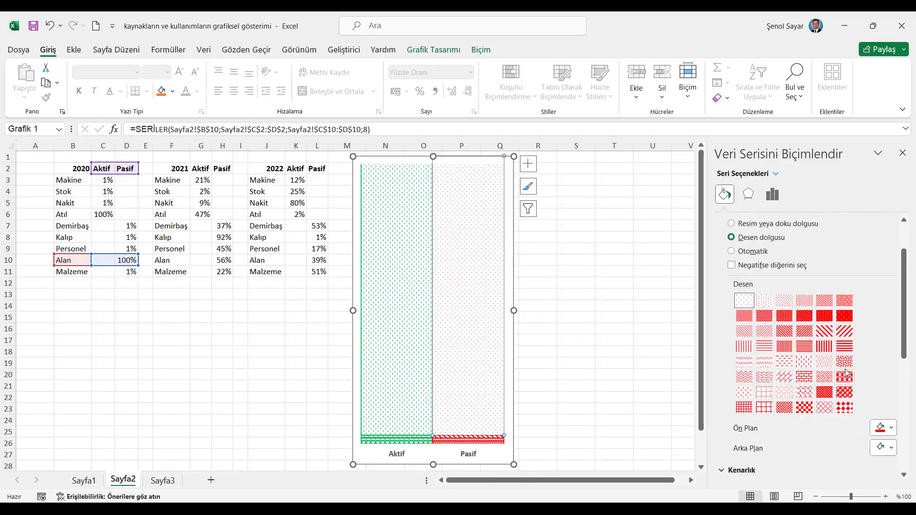
click(846, 362)
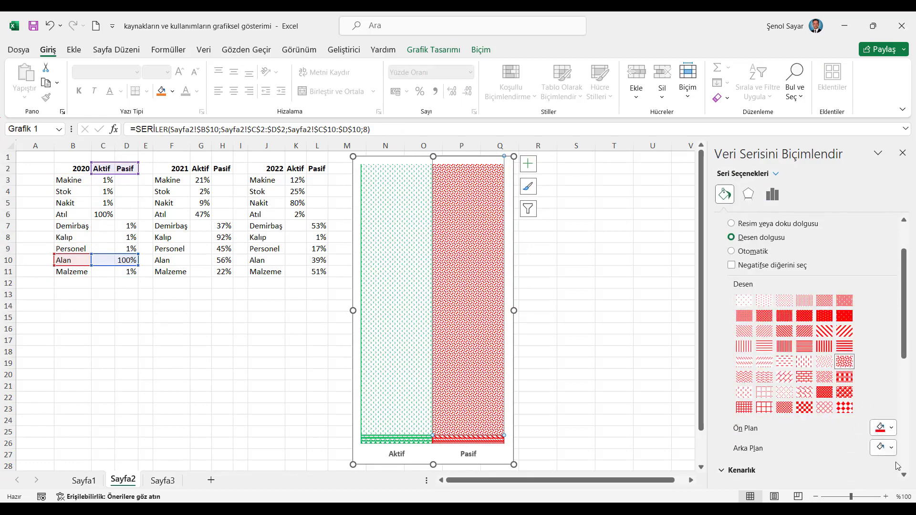
Give the Alan series a solid red border 1.5 pt wide.
scroll(804, 415, down, 3)
click(731, 387)
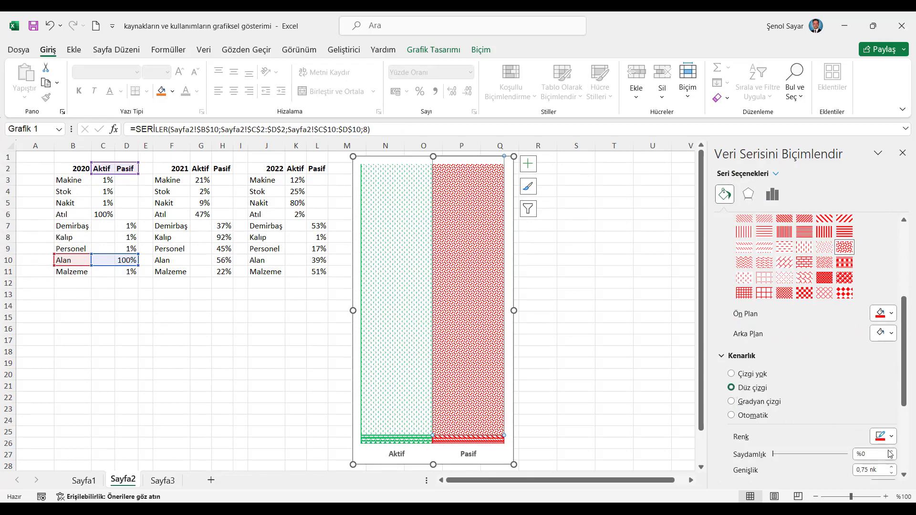
click(892, 468)
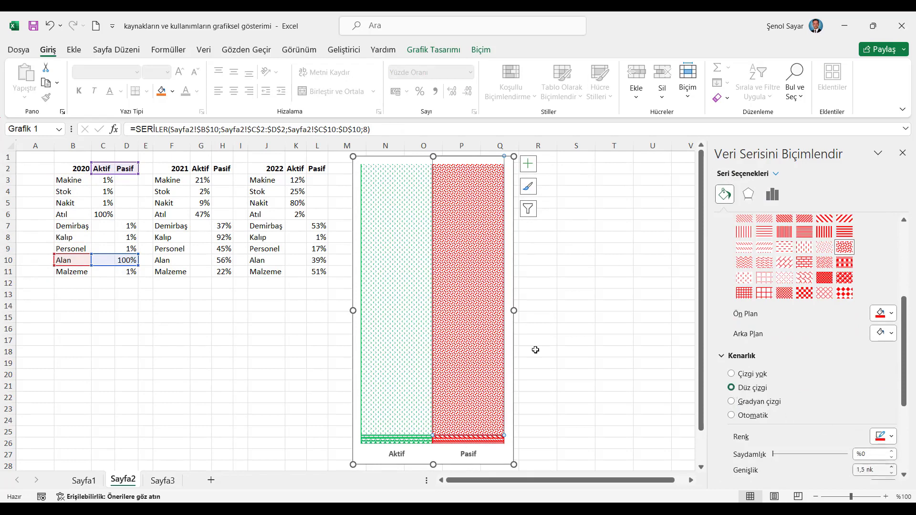
Set the 2020 Pasif value for Malzeme to 100% and for Alan to 1%.
click(128, 274)
text(100)
click(131, 261)
text(1)
Give the Malzeme series in the 2020 chart a red diagonal brick pattern fill.
click(475, 287)
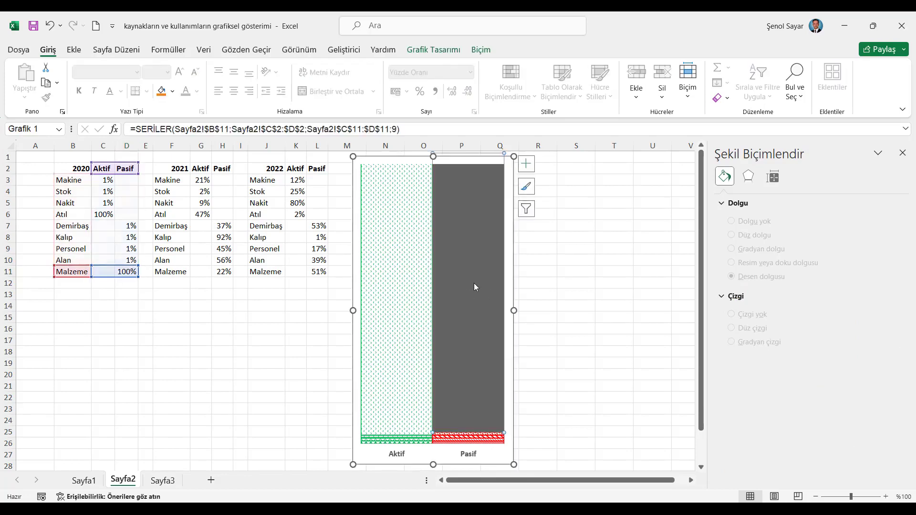
click(724, 194)
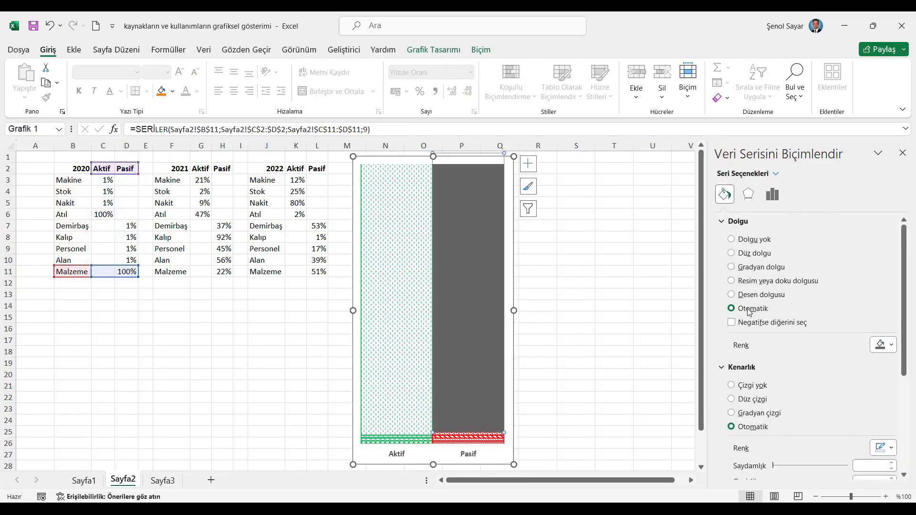
click(732, 295)
scroll(830, 377, down, 3)
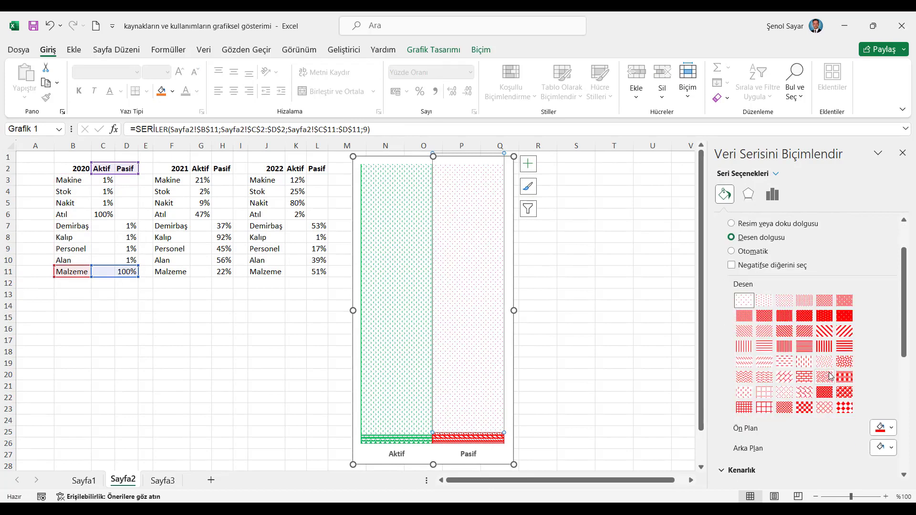
click(784, 377)
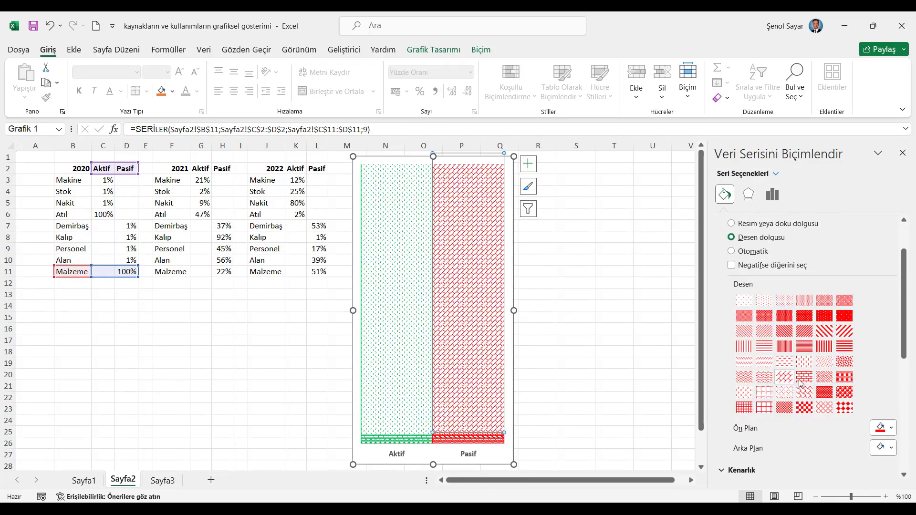
Give the Malzeme series a solid red border 1.5 pt wide and close the series formatting settings.
scroll(892, 451, down, 5)
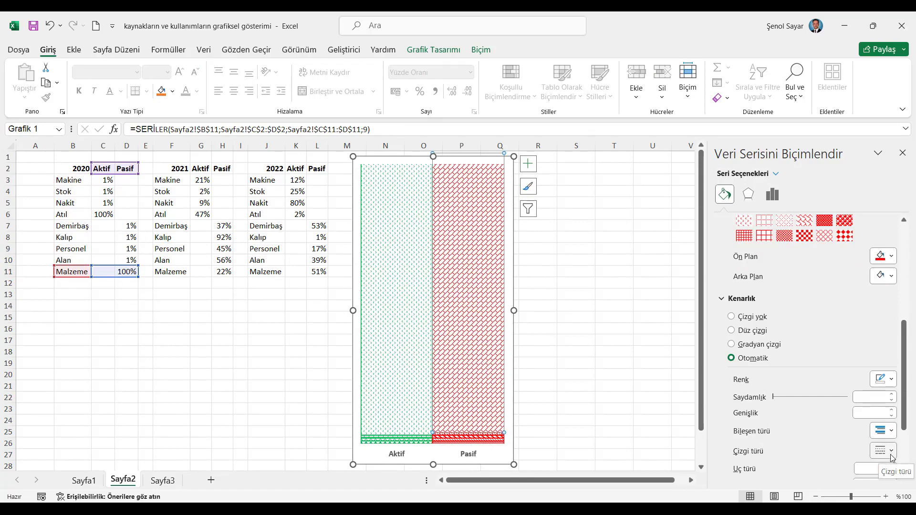
scroll(892, 457, down, 1)
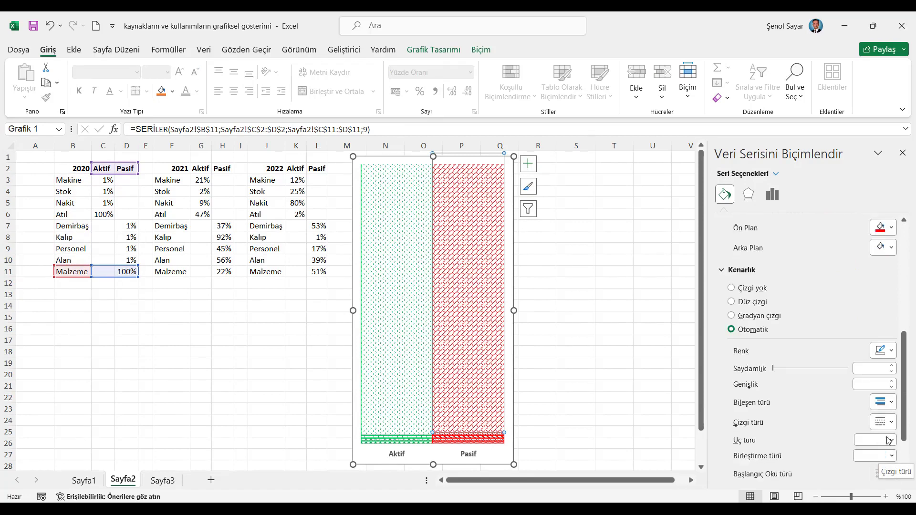
click(751, 302)
click(892, 381)
click(893, 382)
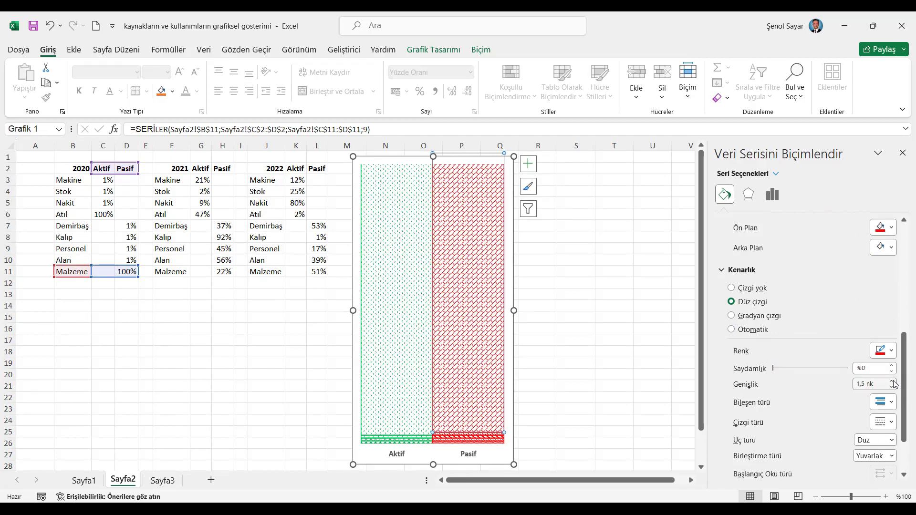
click(902, 153)
Copy the finished 2020 chart and paste two copies beside it, starting at cells S2 and X2.
click(77, 170)
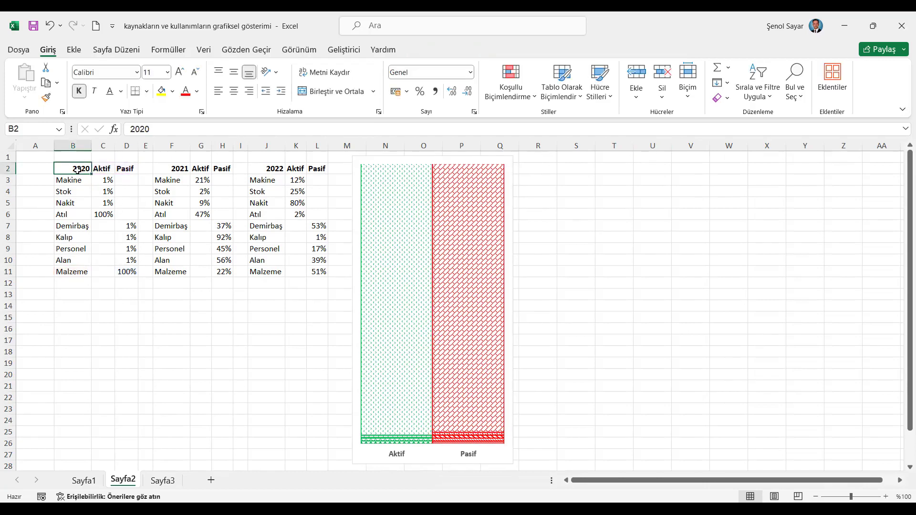
key(ctrl+c)
click(517, 253)
click(586, 168)
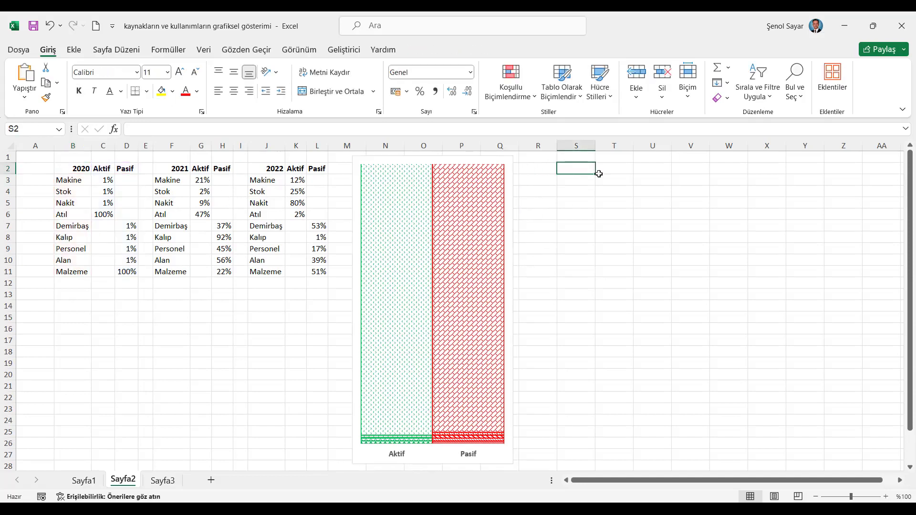
key(ctrl+v)
click(779, 167)
key(ctrl+v)
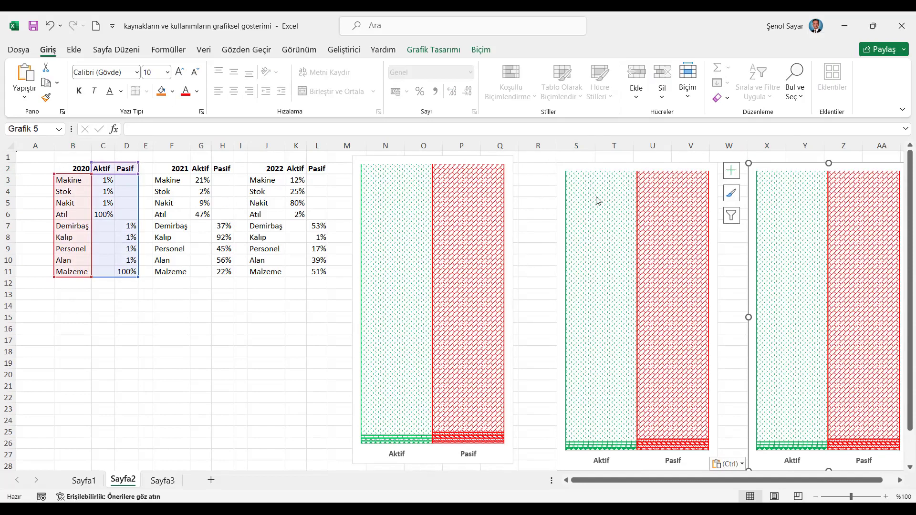
Move the two pasted charts together closer to the original chart.
key(ctrl+a)
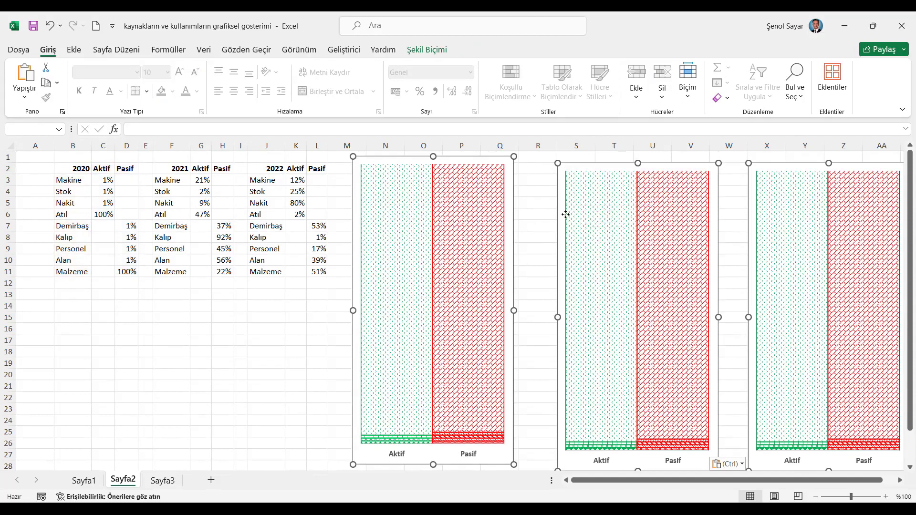
click(548, 215)
click(560, 216)
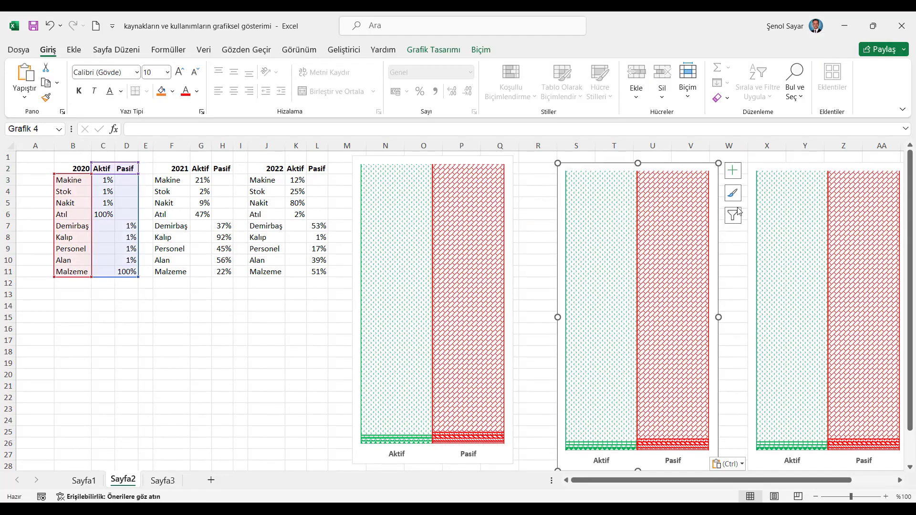
ctrl+click(750, 231)
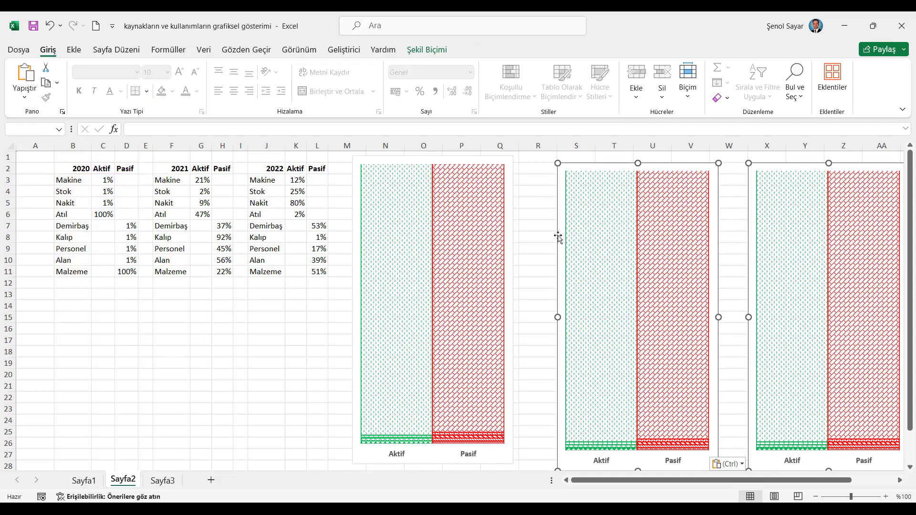
drag(551, 234, 528, 230)
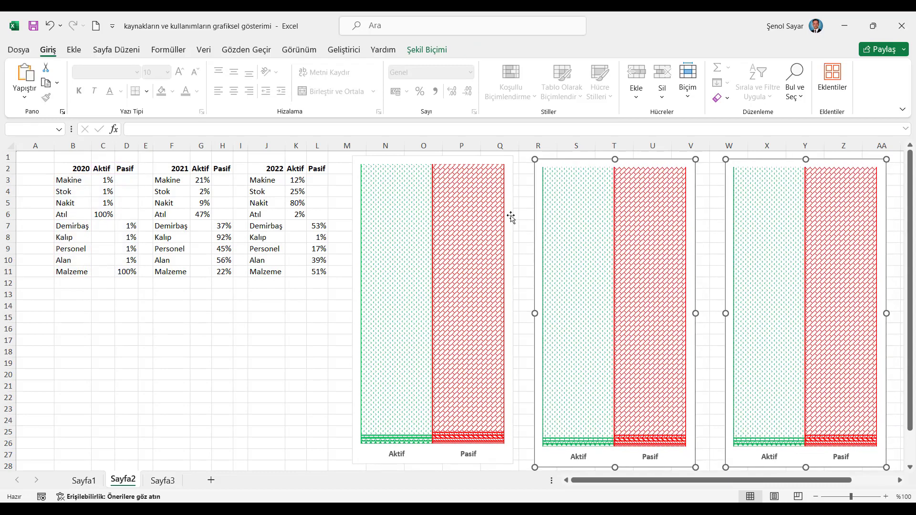
Align the three charts along their top edges and distribute them horizontally.
ctrl+click(511, 218)
click(427, 49)
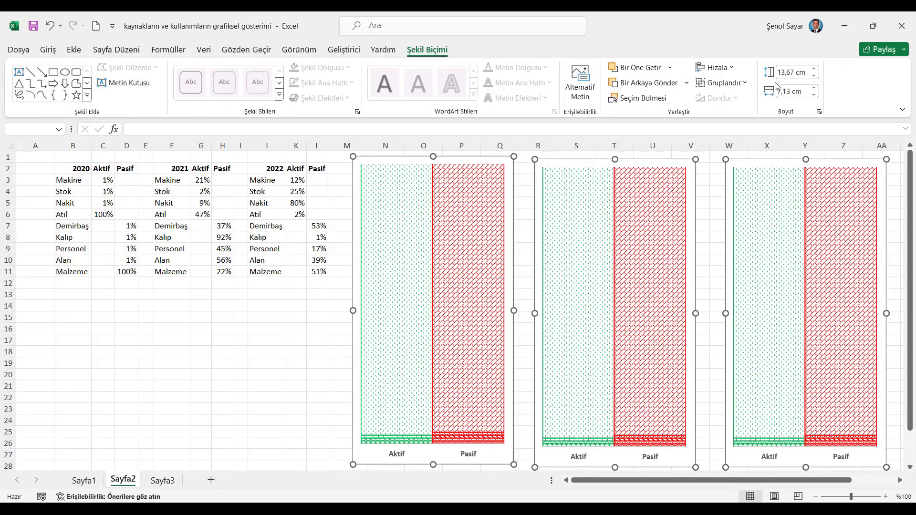
click(734, 68)
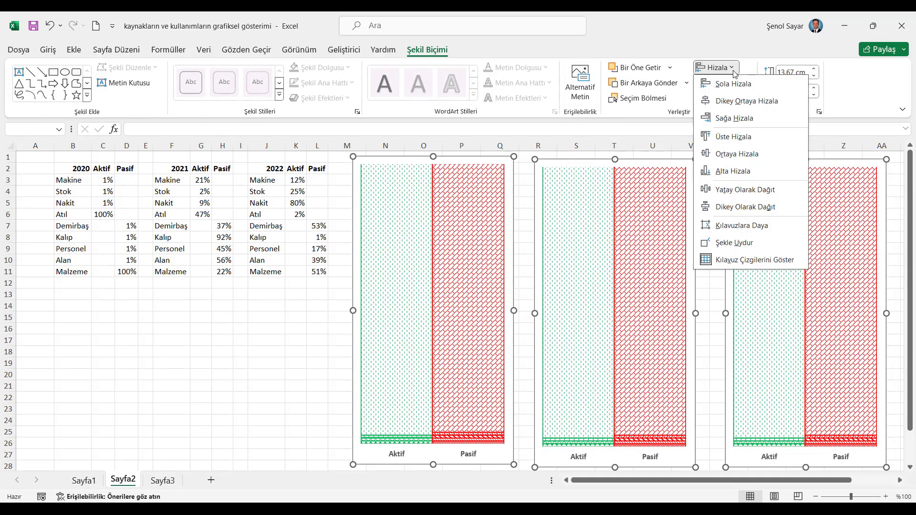
click(734, 138)
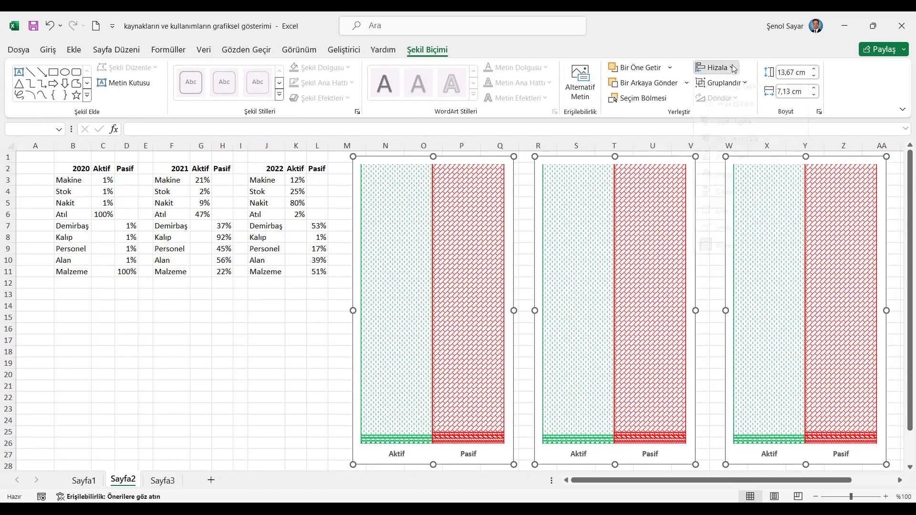
click(715, 68)
click(739, 190)
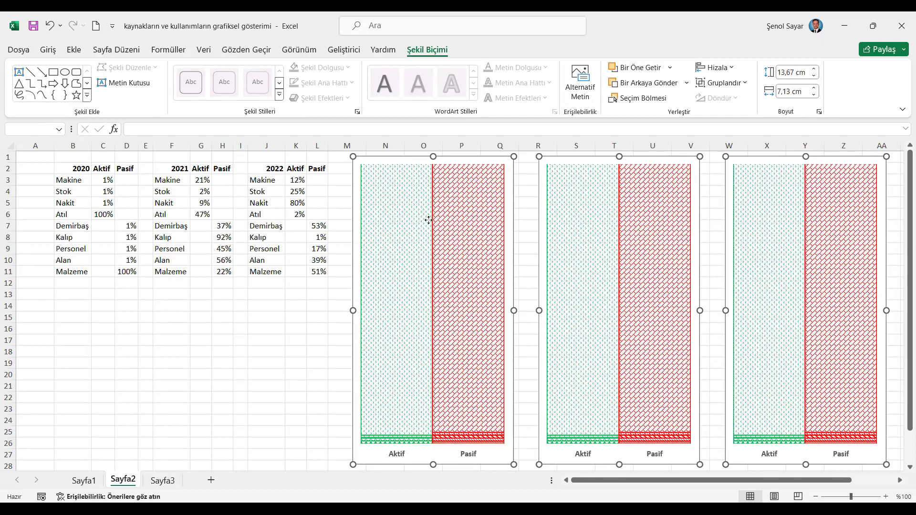
drag(352, 221, 349, 223)
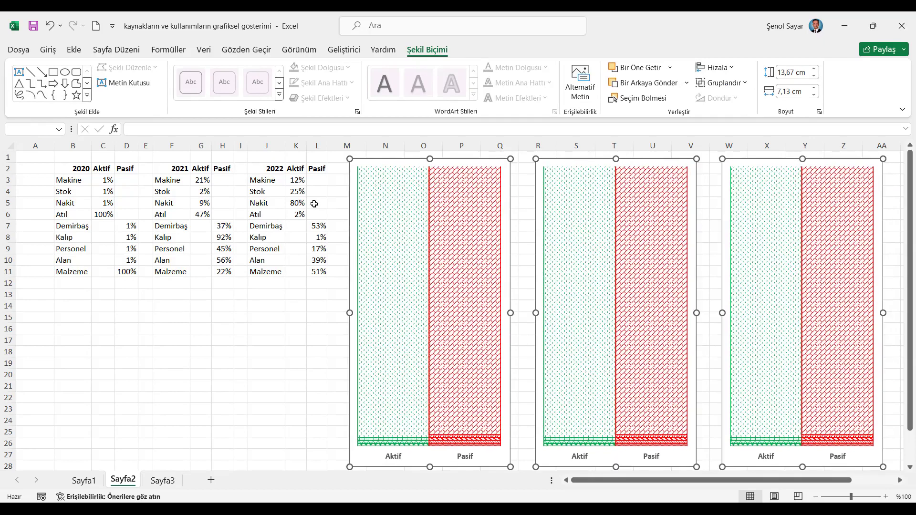
click(85, 171)
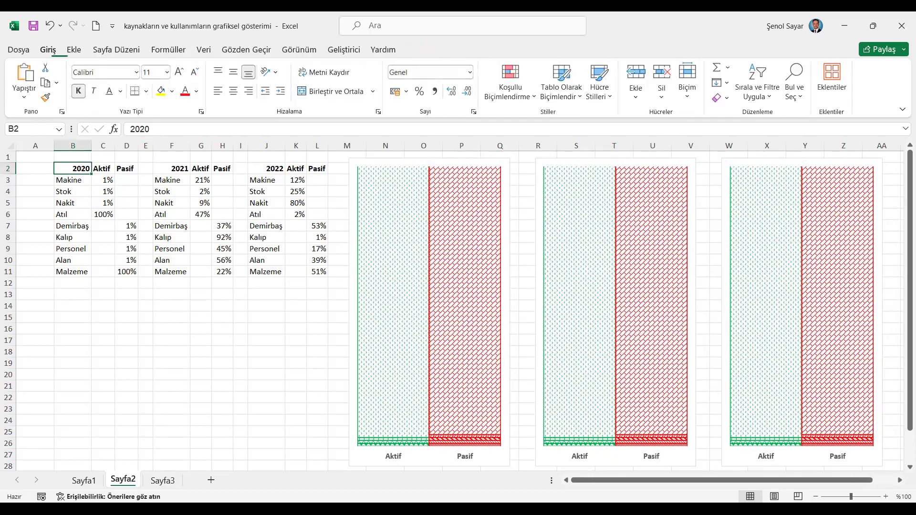
Try to point the middle chart's Atıl series values at the 2021 range G6:H6.
click(563, 233)
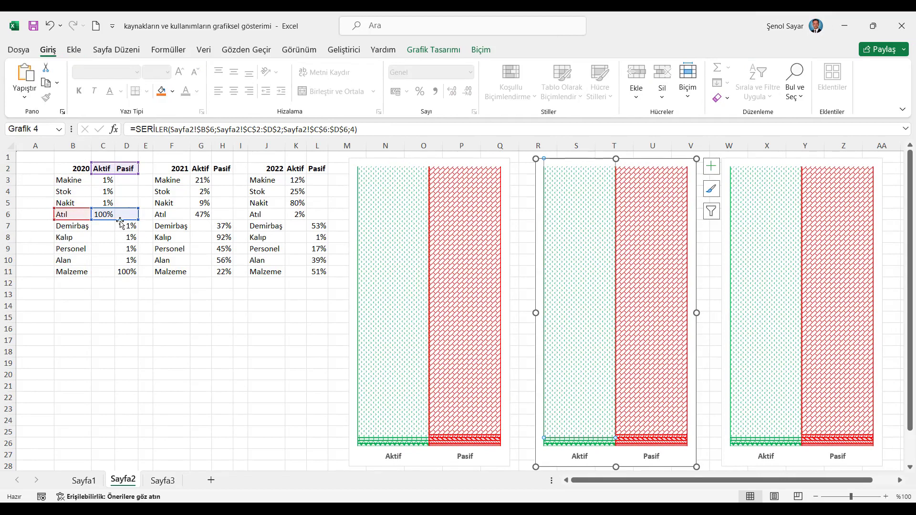
drag(120, 221, 218, 221)
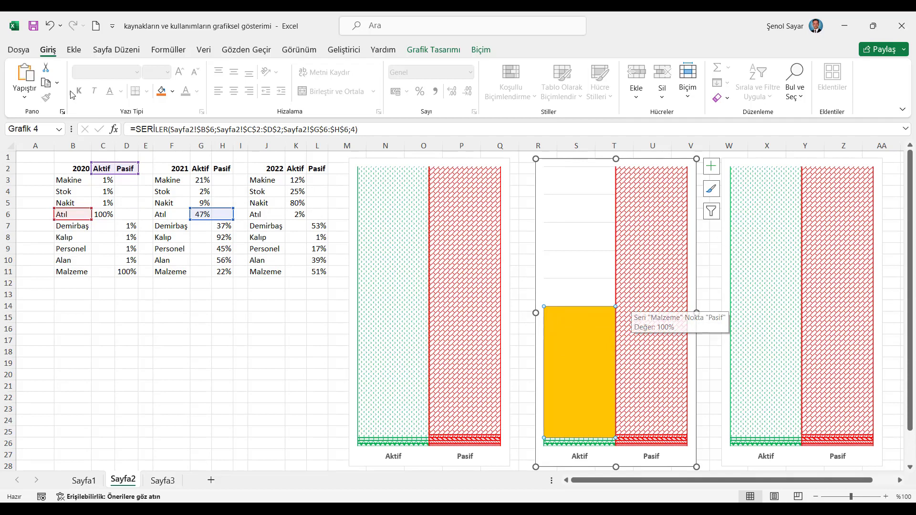
click(50, 26)
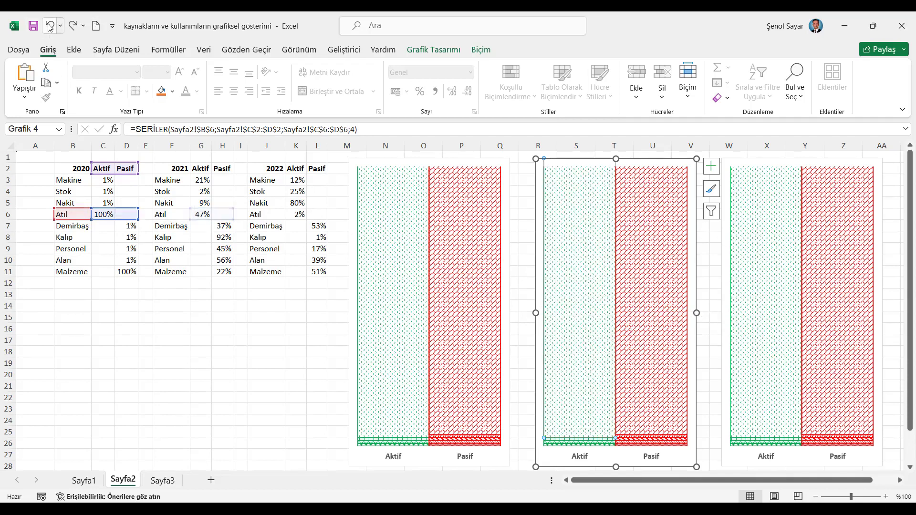
Replace the 2020 Makine Aktif value in C3 with the formula =RASTGELEARADA(1;100).
click(104, 180)
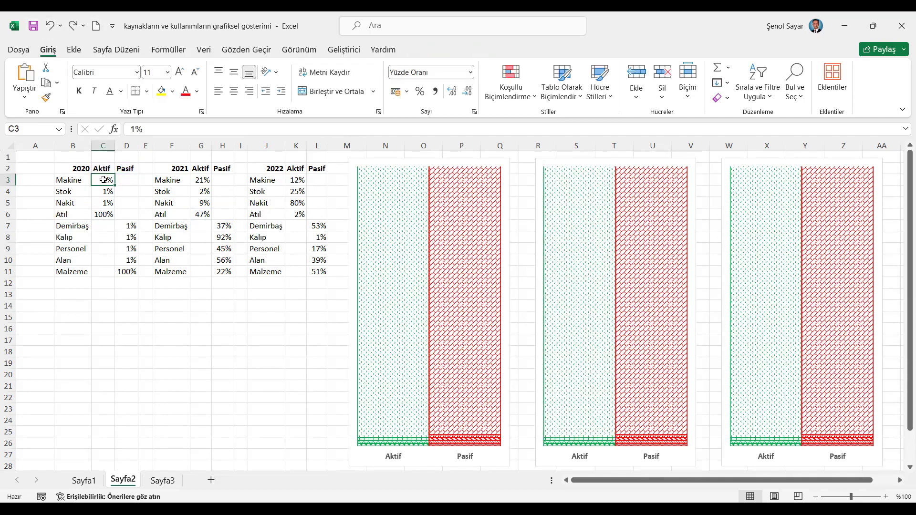
text(=ras)
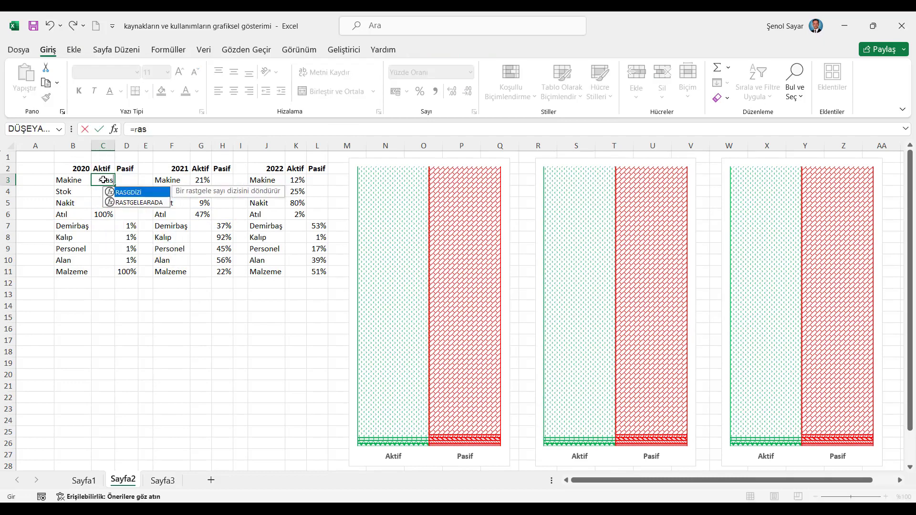
key(Down)
key(Tab)
text(1;)
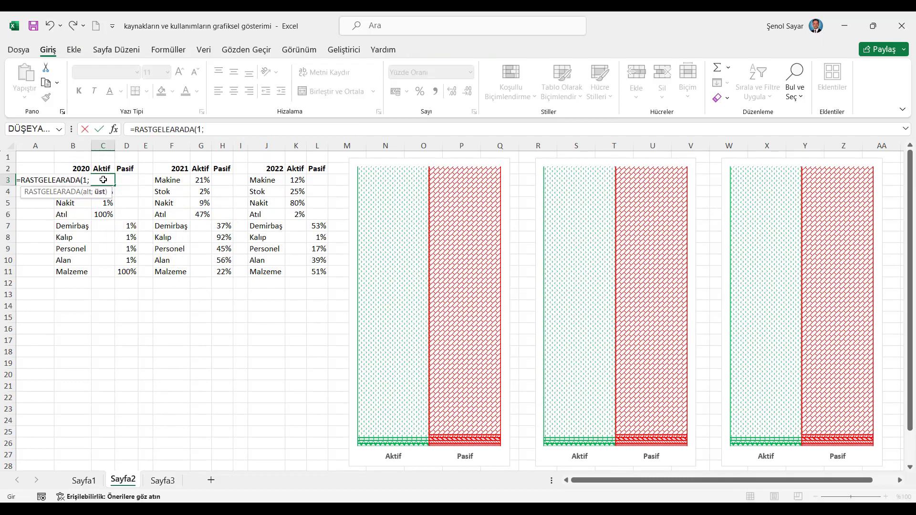
text(100))
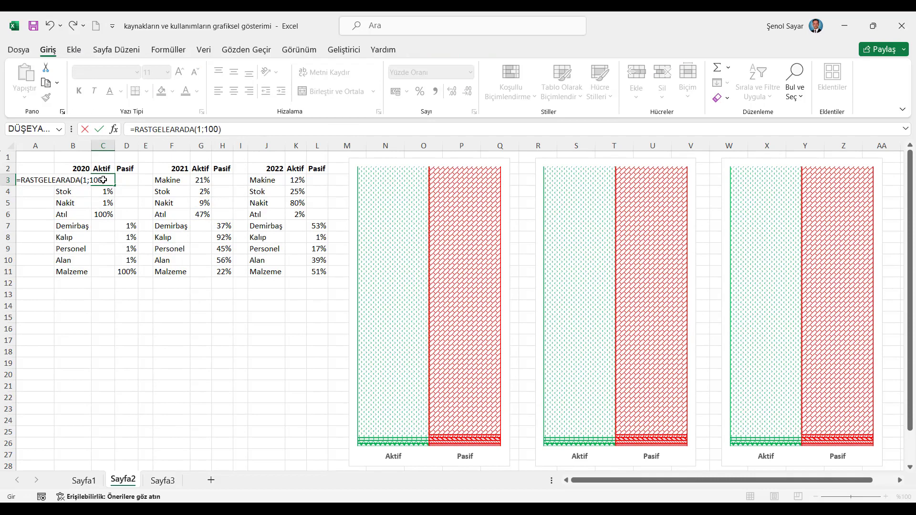
key(Return)
Append % to the random-number formula in C3 and autofit the width of column C.
click(108, 179)
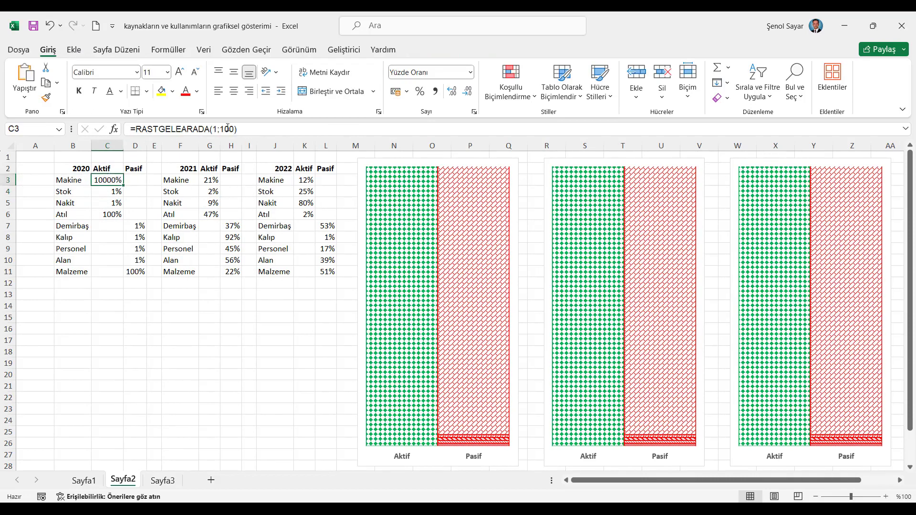
click(260, 126)
text(%)
key(Return)
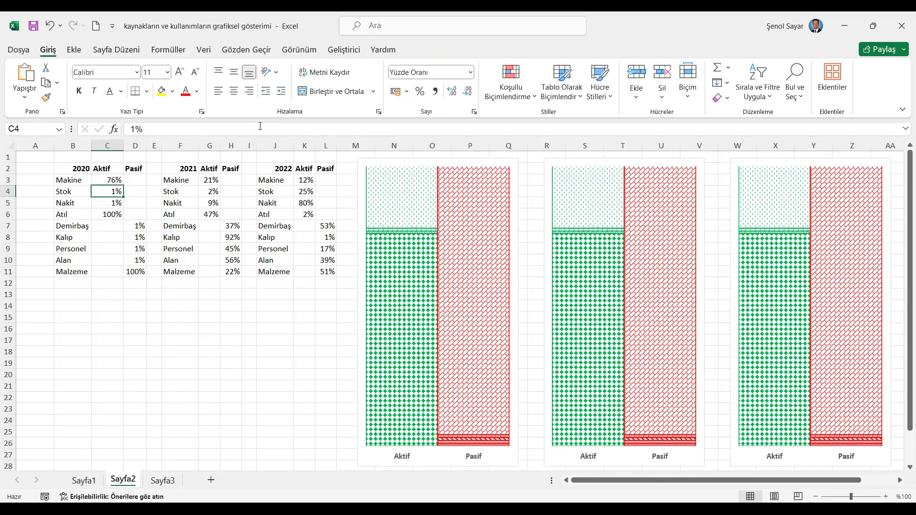
drag(120, 145, 120, 146)
click(112, 146)
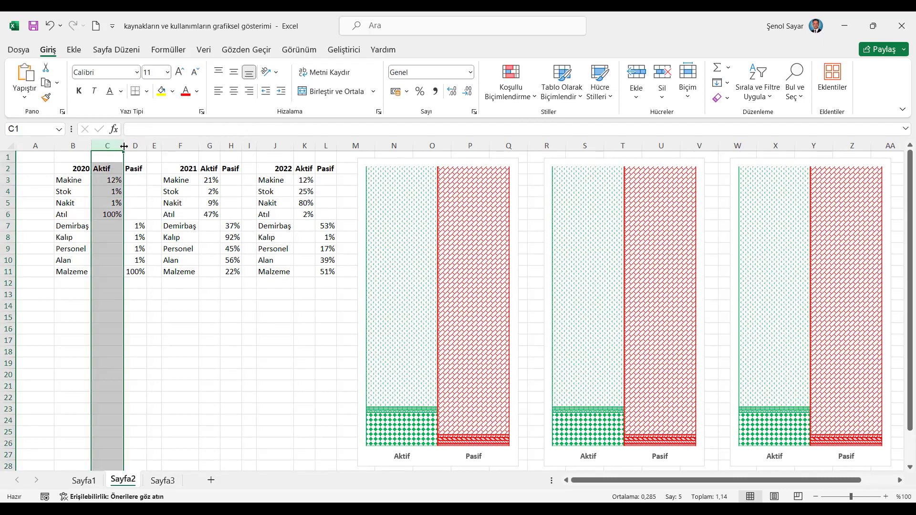
double_click(123, 146)
Fill the C3 formula down to C6 and copy it into the 2020 Pasif cells D7:D11.
click(107, 181)
drag(107, 195, 108, 215)
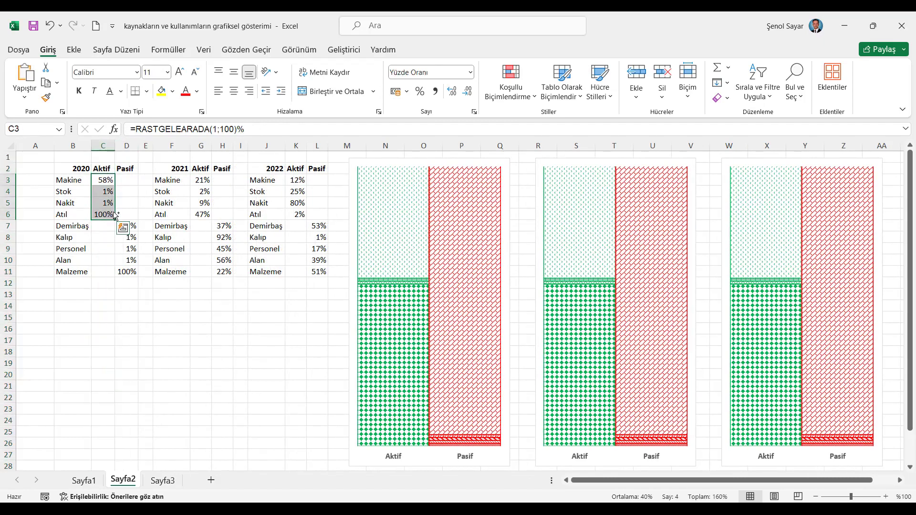
key(ctrl+d)
click(104, 180)
key(ctrl+c)
drag(126, 226, 122, 270)
key(ctrl+v)
click(105, 181)
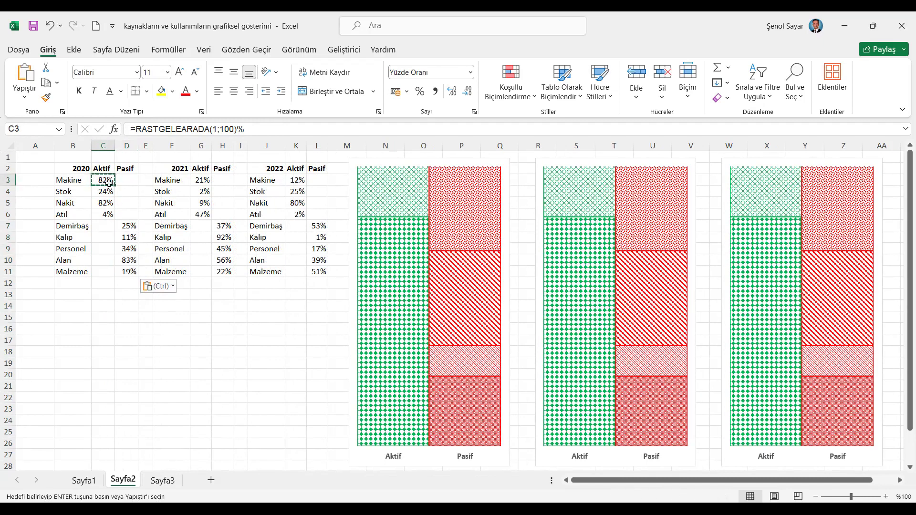
Recalculate the workbook repeatedly to regenerate the random 2020 percentages driving the charts.
click(79, 169)
click(168, 49)
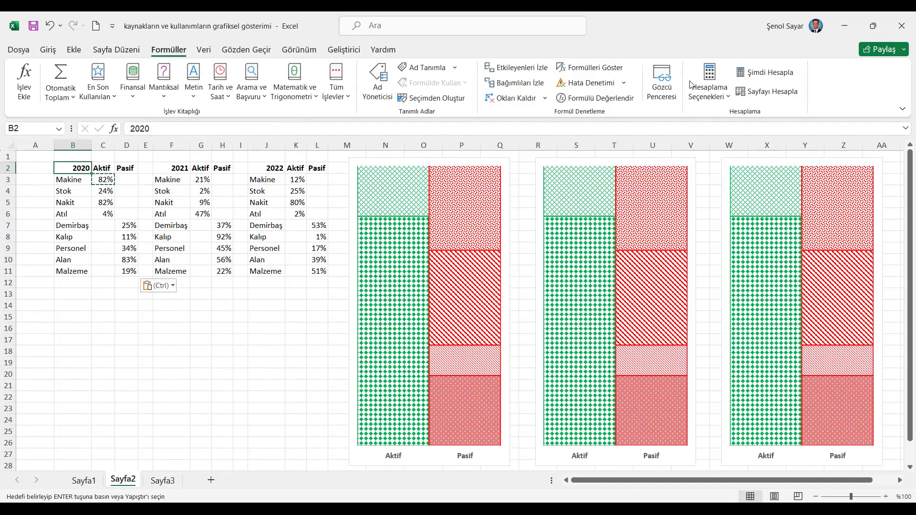
click(762, 74)
click(762, 74)
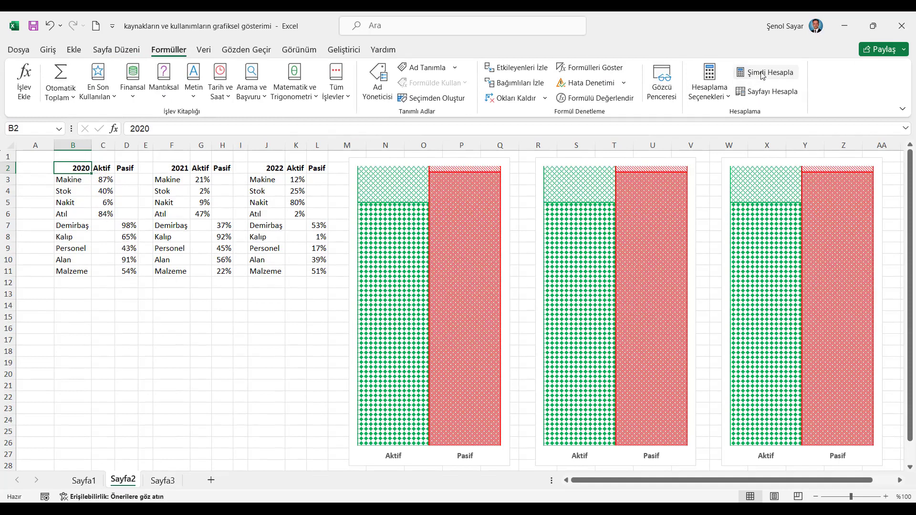
click(762, 74)
click(763, 75)
click(763, 75)
click(764, 75)
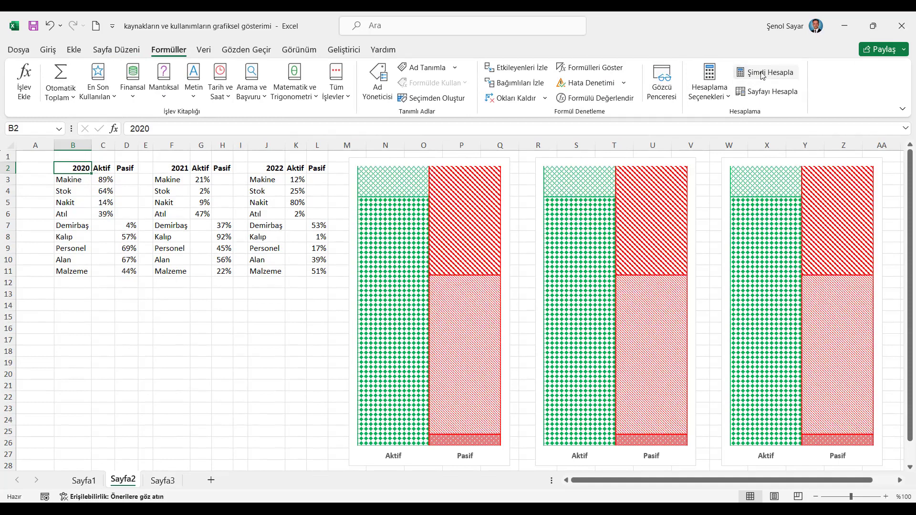
click(763, 75)
click(764, 75)
click(764, 75)
click(764, 75)
click(764, 75)
click(764, 75)
click(763, 75)
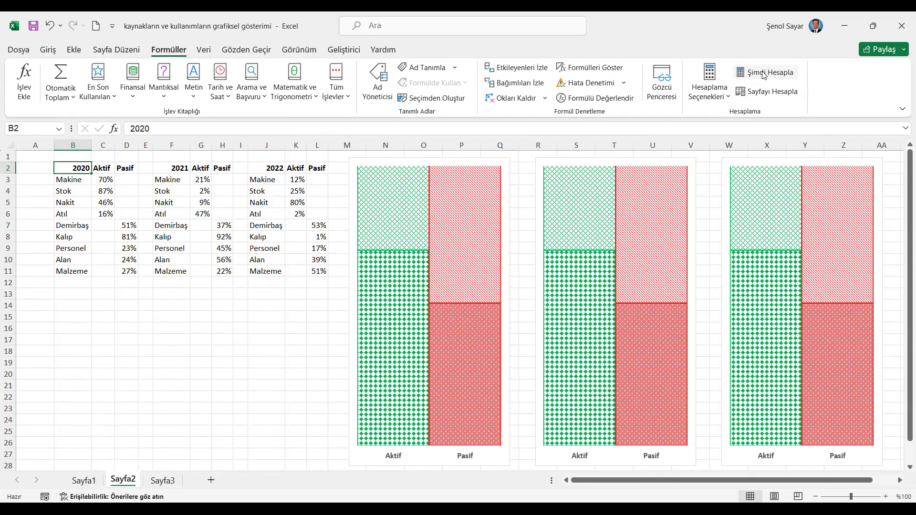
Minimize the workbook and switch to the YouTube channel's videos page in the browser.
click(845, 26)
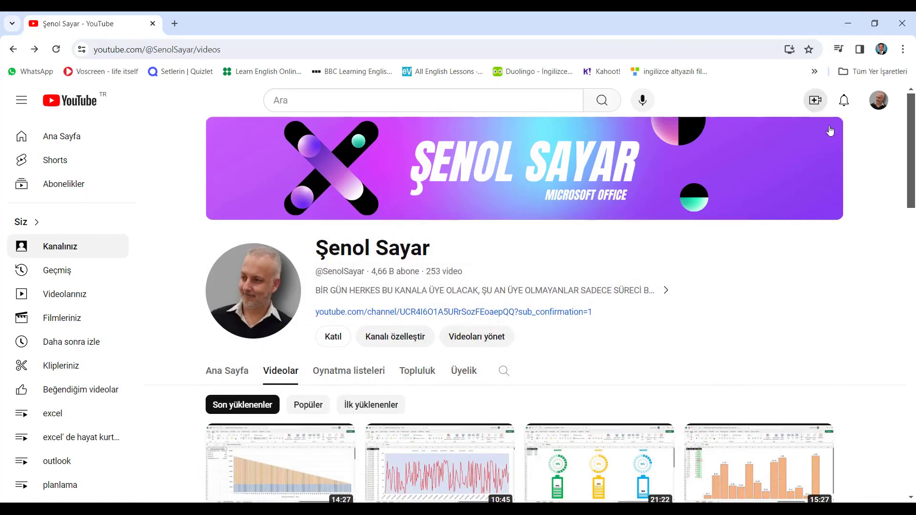